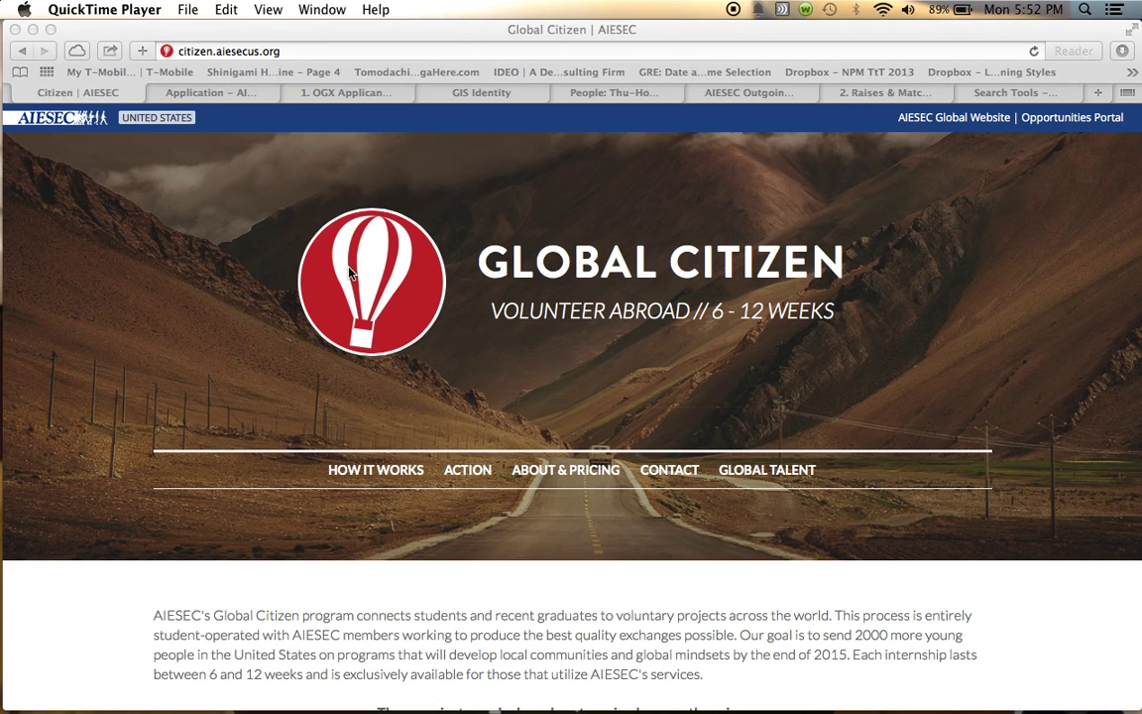
Scroll down to the Global Citizen page's Apply banner and open its application form
{"action": "scroll", "coordinate": [349, 274], "scroll_direction": "down", "scroll_amount": 3}
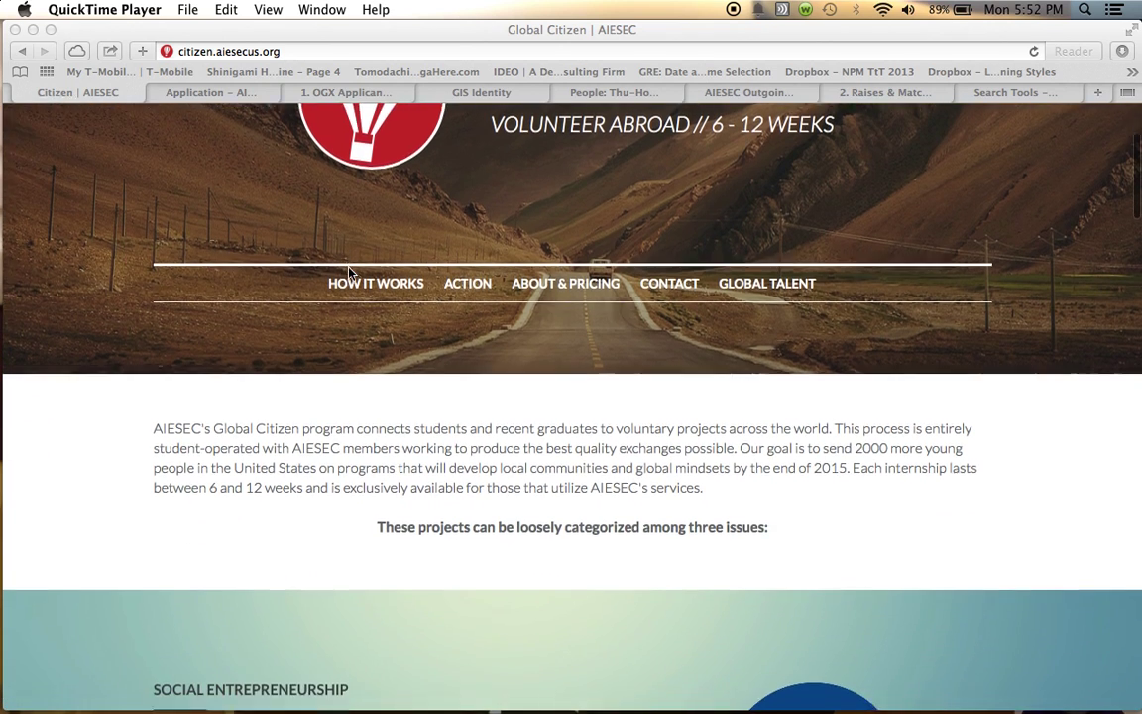
{"action": "scroll", "coordinate": [349, 273], "scroll_direction": "down", "scroll_amount": 10}
{"action": "scroll", "coordinate": [349, 274], "scroll_direction": "down", "scroll_amount": 10}
{"action": "scroll", "coordinate": [349, 273], "scroll_direction": "down", "scroll_amount": 2}
{"action": "scroll", "coordinate": [263, 555], "scroll_direction": "down", "scroll_amount": 5}
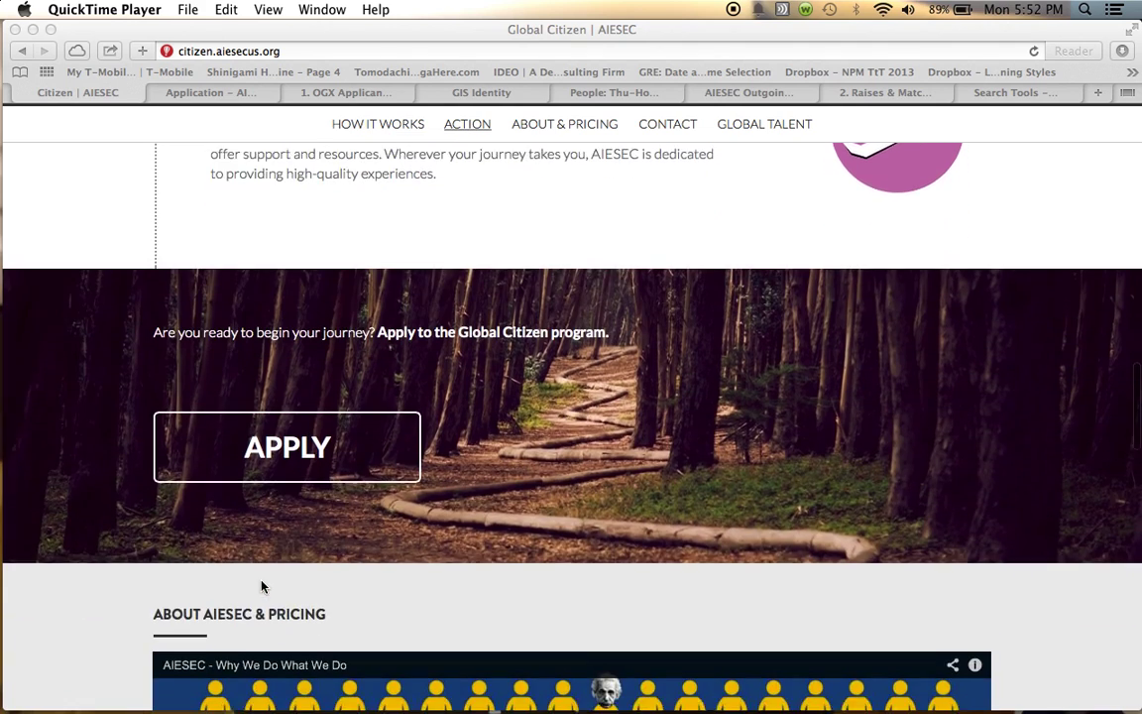
{"action": "scroll", "coordinate": [287, 416], "scroll_direction": "down", "scroll_amount": 1}
{"action": "left_click", "coordinate": [309, 392]}
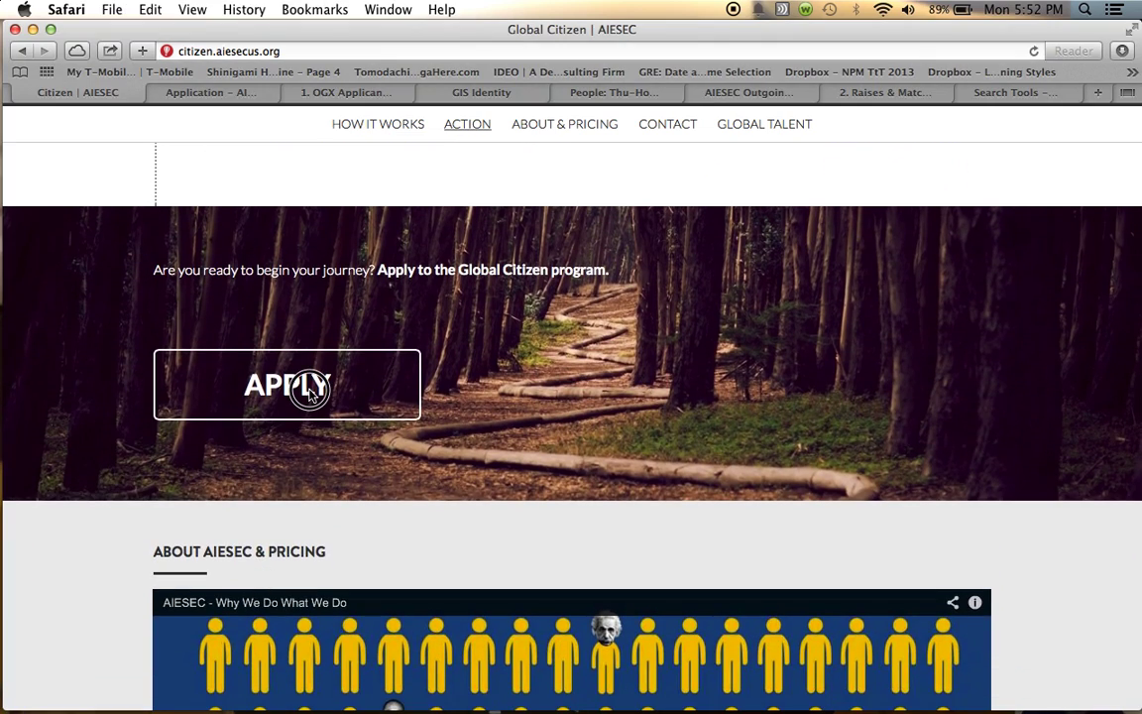
{"action": "left_click", "coordinate": [287, 381]}
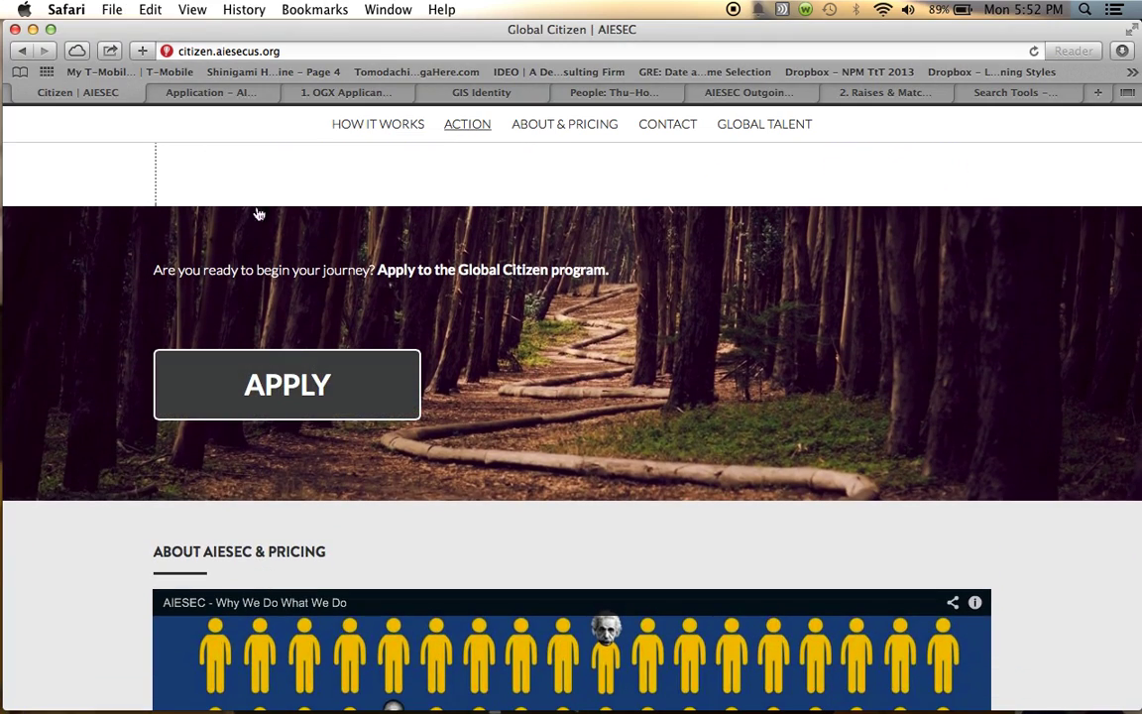
Look over the form's contact and program questions and close the duplicate application page
{"action": "scroll", "coordinate": [242, 527], "scroll_direction": "down", "scroll_amount": 3}
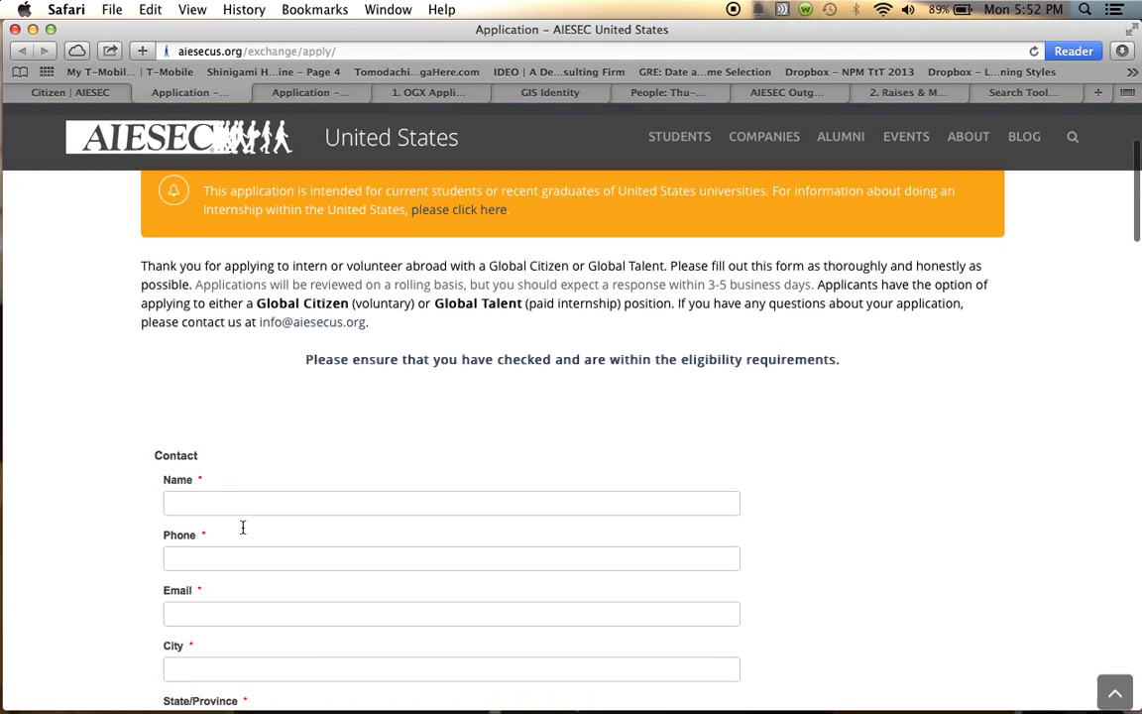
{"action": "scroll", "coordinate": [242, 527], "scroll_direction": "down", "scroll_amount": 5}
{"action": "scroll", "coordinate": [242, 528], "scroll_direction": "down", "scroll_amount": 3}
{"action": "left_click", "coordinate": [234, 89]}
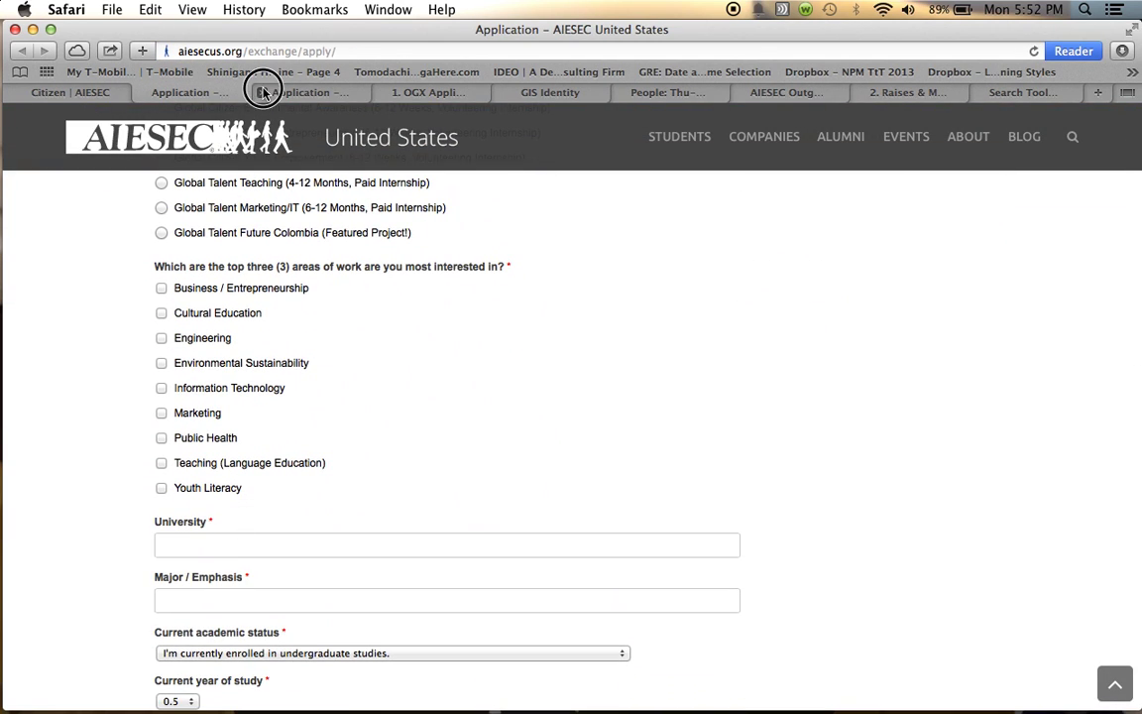
{"action": "left_click", "coordinate": [313, 92]}
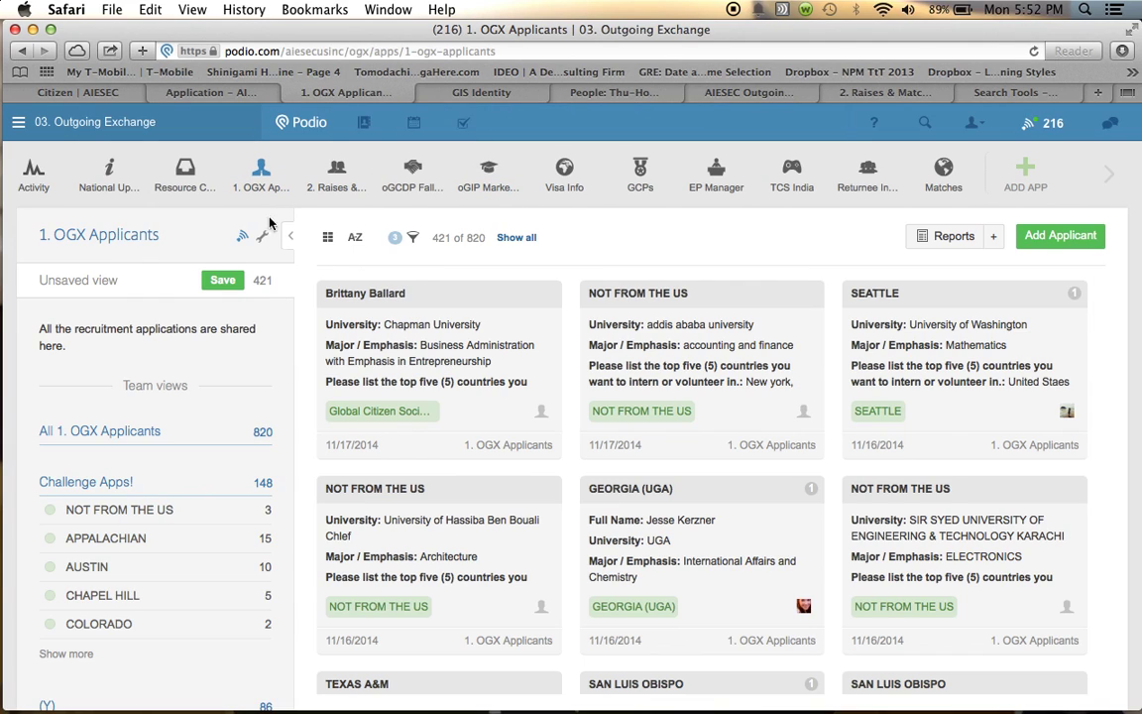
{"action": "scroll", "coordinate": [476, 446], "scroll_direction": "down", "scroll_amount": 5}
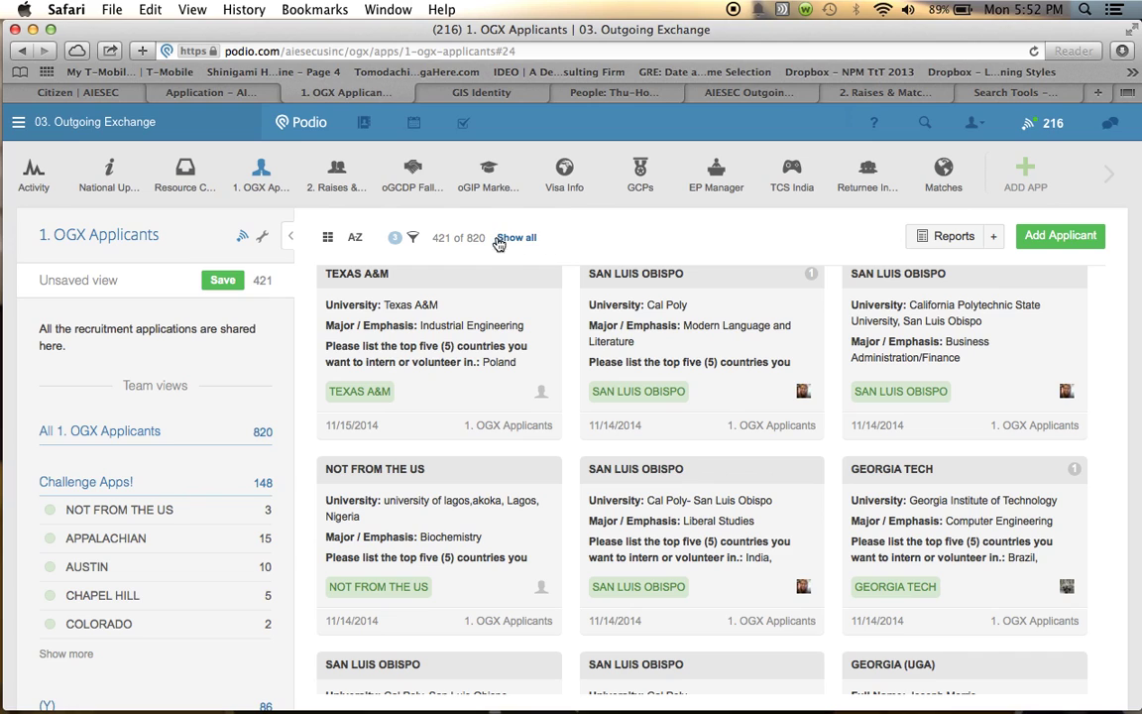
{"action": "left_click", "coordinate": [464, 237]}
{"action": "scroll", "coordinate": [631, 535], "scroll_direction": "down", "scroll_amount": 5}
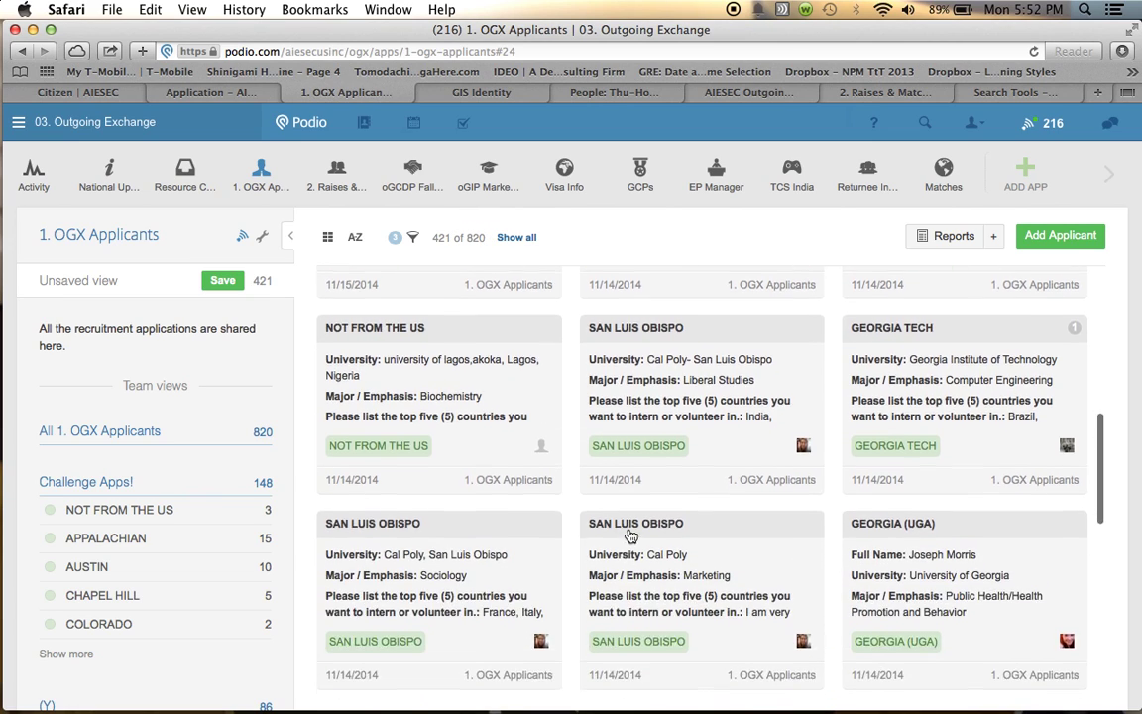
{"action": "scroll", "coordinate": [631, 536], "scroll_direction": "down", "scroll_amount": 1}
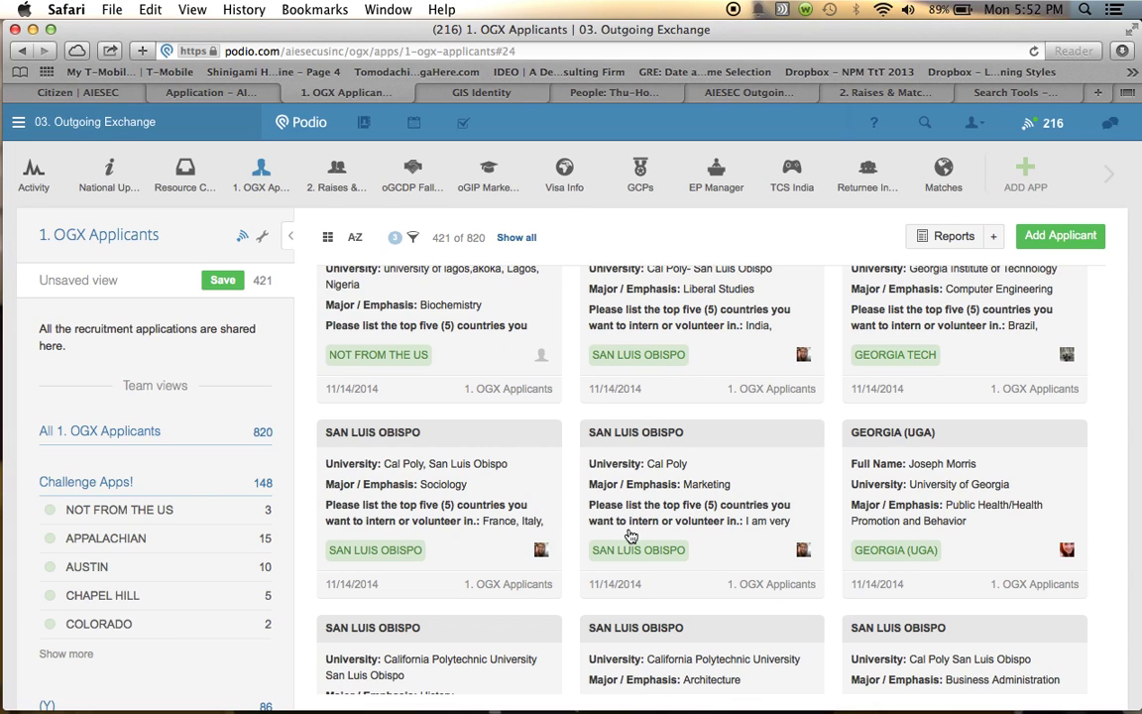
{"action": "scroll", "coordinate": [631, 536], "scroll_direction": "up", "scroll_amount": 2}
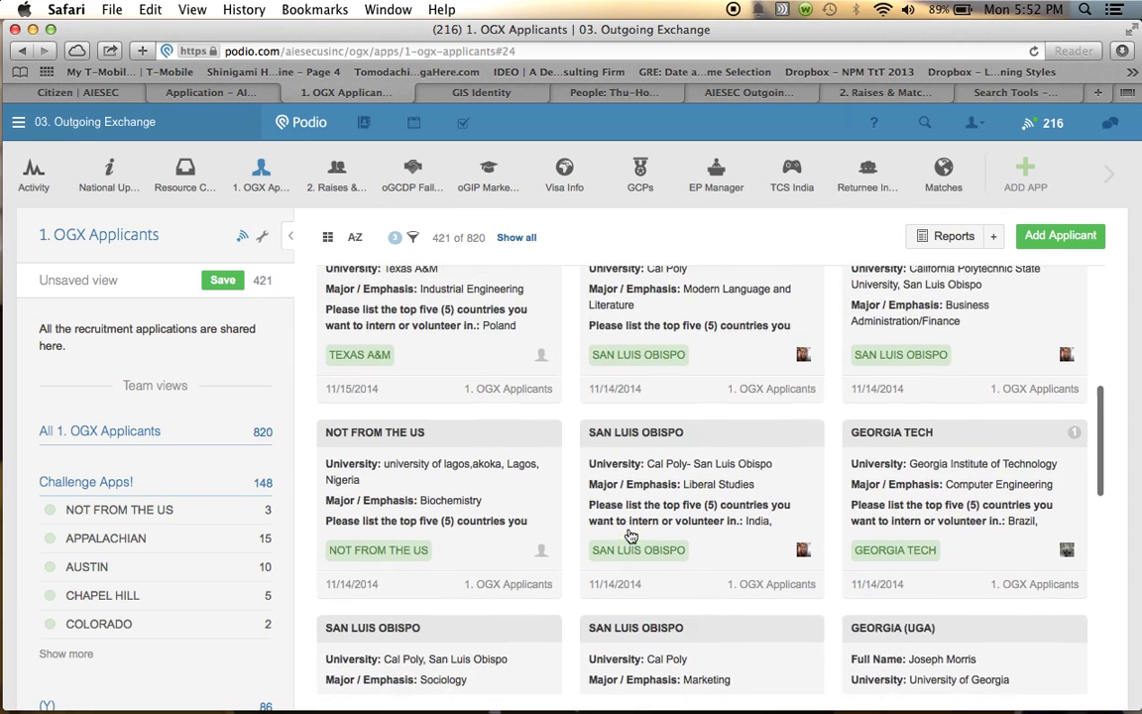
{"action": "scroll", "coordinate": [605, 491], "scroll_direction": "up", "scroll_amount": 10}
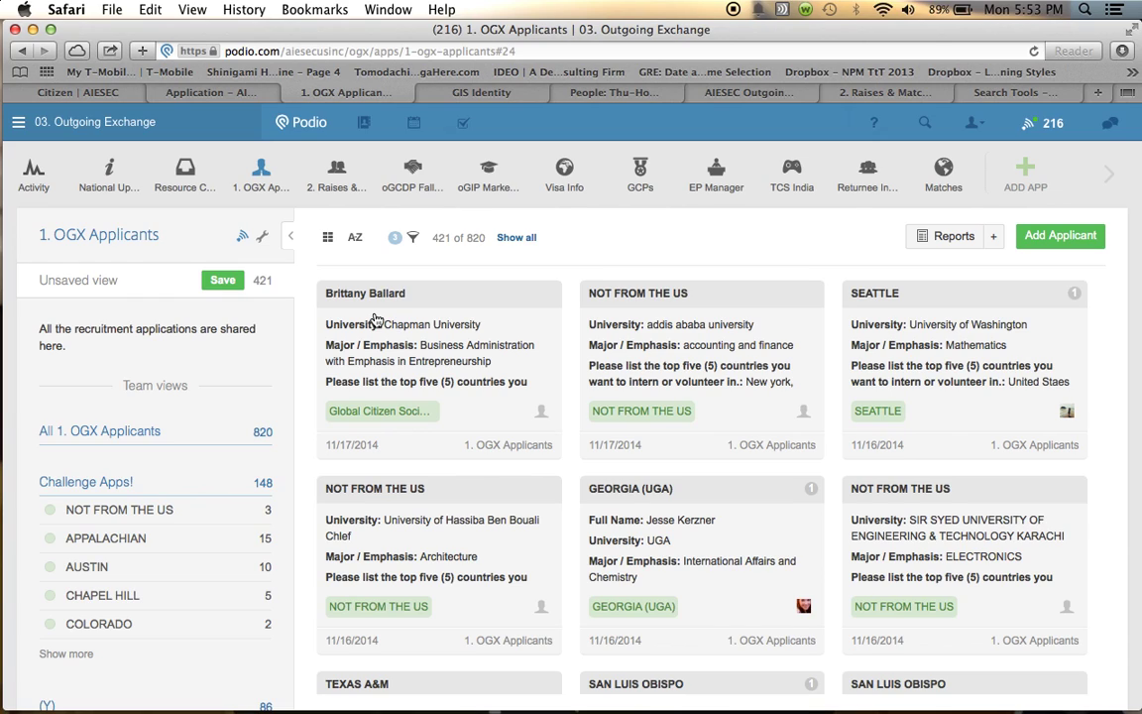
Sign in with the saved account and review the Complete Profile page's preferences questions
{"action": "left_click", "coordinate": [449, 91]}
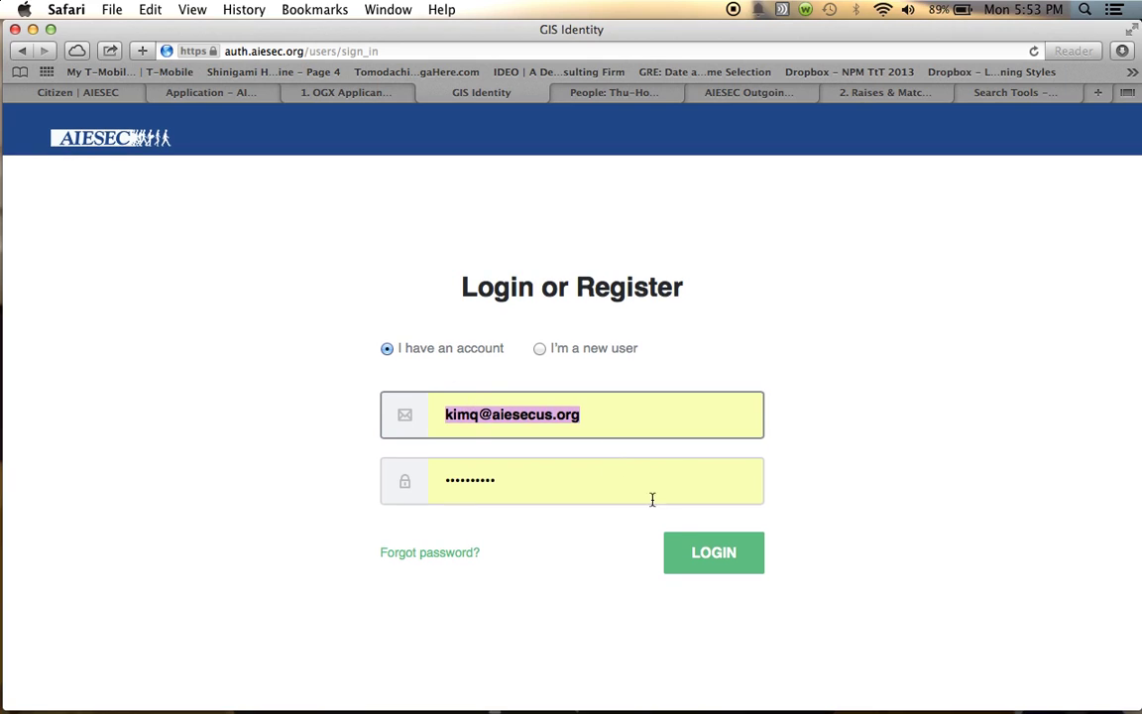
{"action": "left_click", "coordinate": [721, 560]}
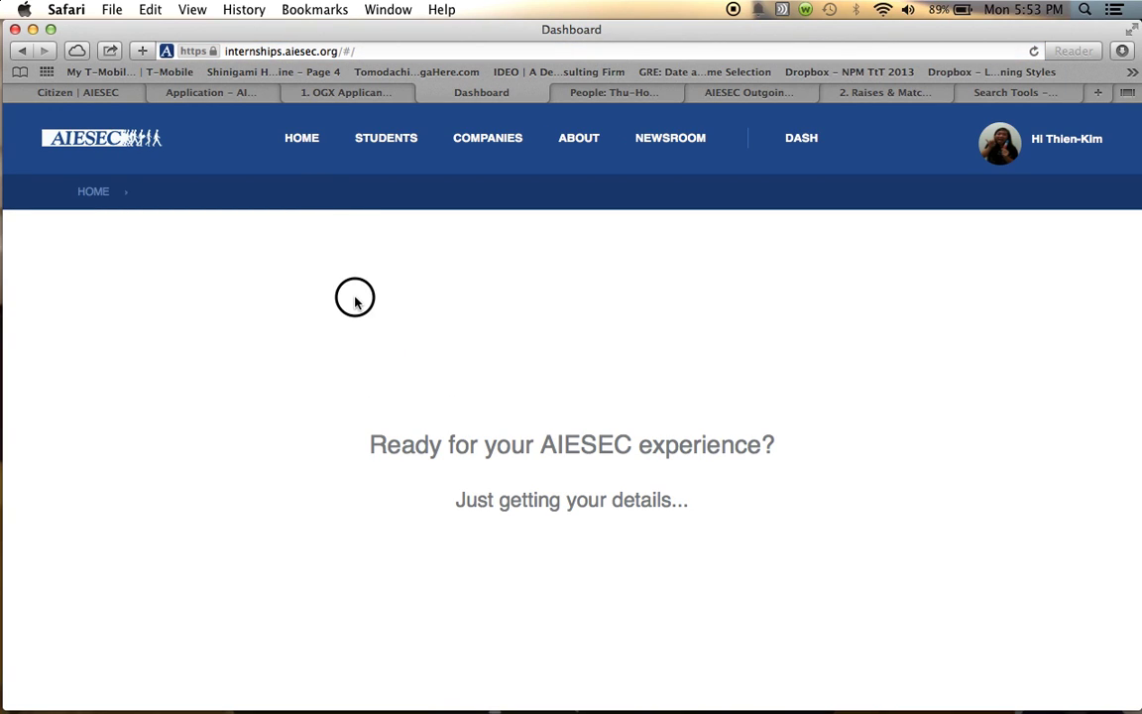
{"action": "scroll", "coordinate": [693, 592], "scroll_direction": "down", "scroll_amount": 1}
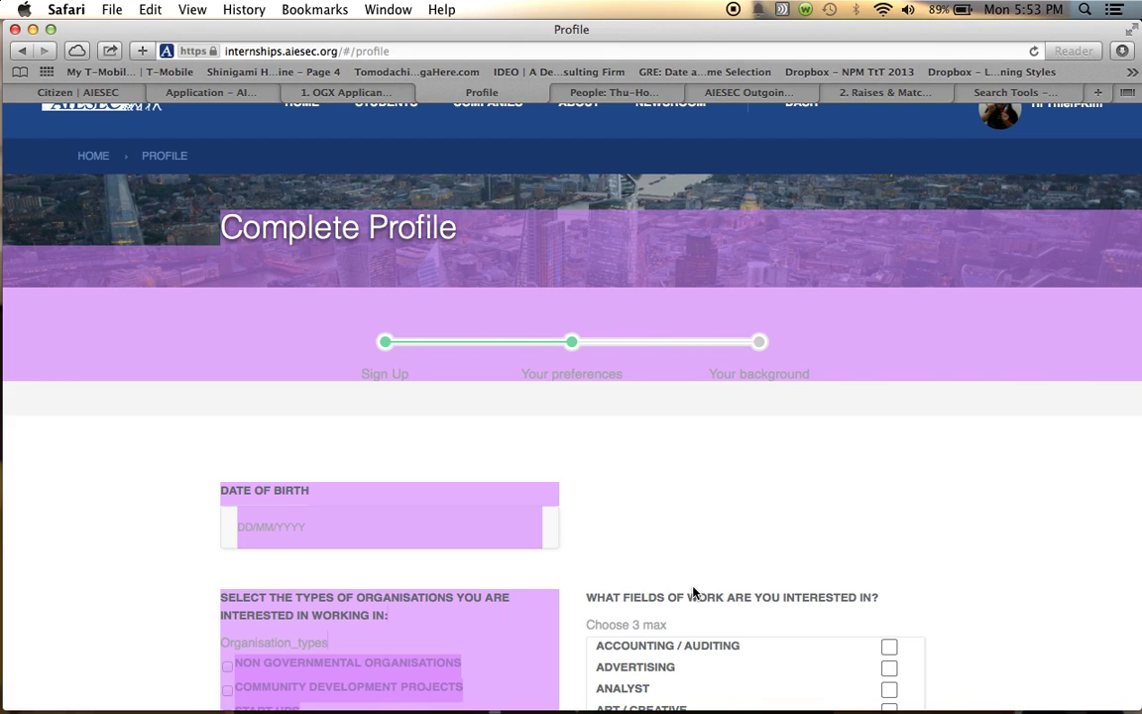
{"action": "scroll", "coordinate": [693, 592], "scroll_direction": "down", "scroll_amount": 1}
{"action": "scroll", "coordinate": [708, 415], "scroll_direction": "up", "scroll_amount": 3}
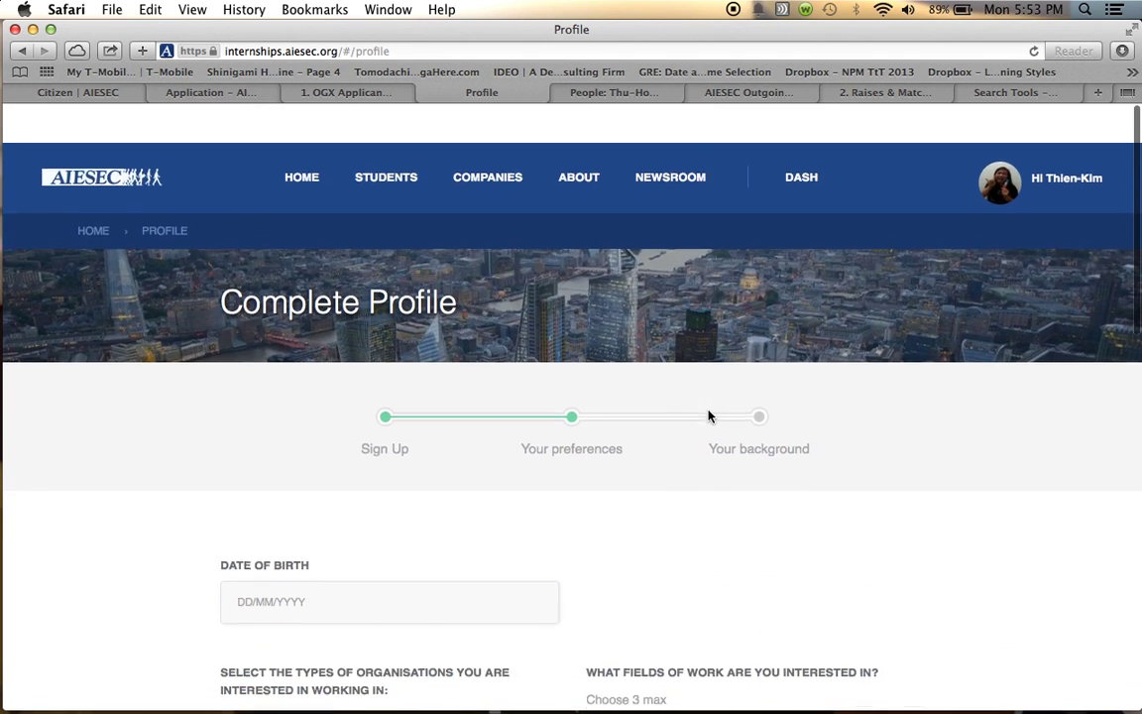
{"action": "scroll", "coordinate": [708, 416], "scroll_direction": "down", "scroll_amount": 5}
{"action": "scroll", "coordinate": [633, 658], "scroll_direction": "down", "scroll_amount": 4}
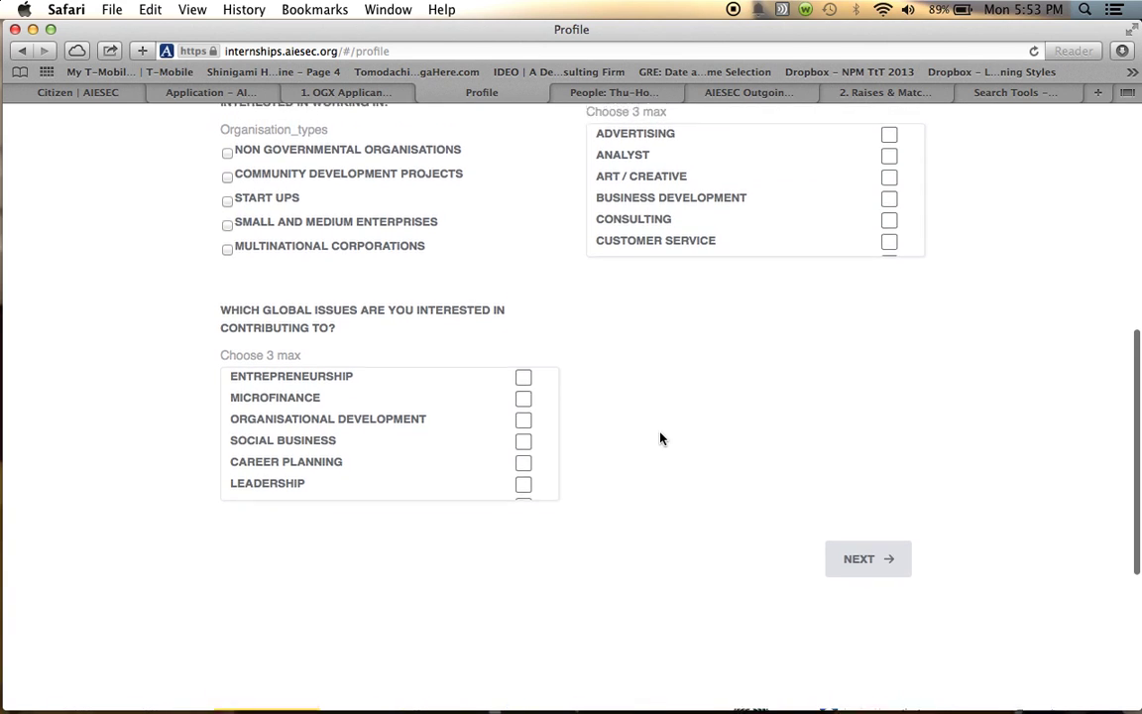
{"action": "scroll", "coordinate": [660, 438], "scroll_direction": "up", "scroll_amount": 6}
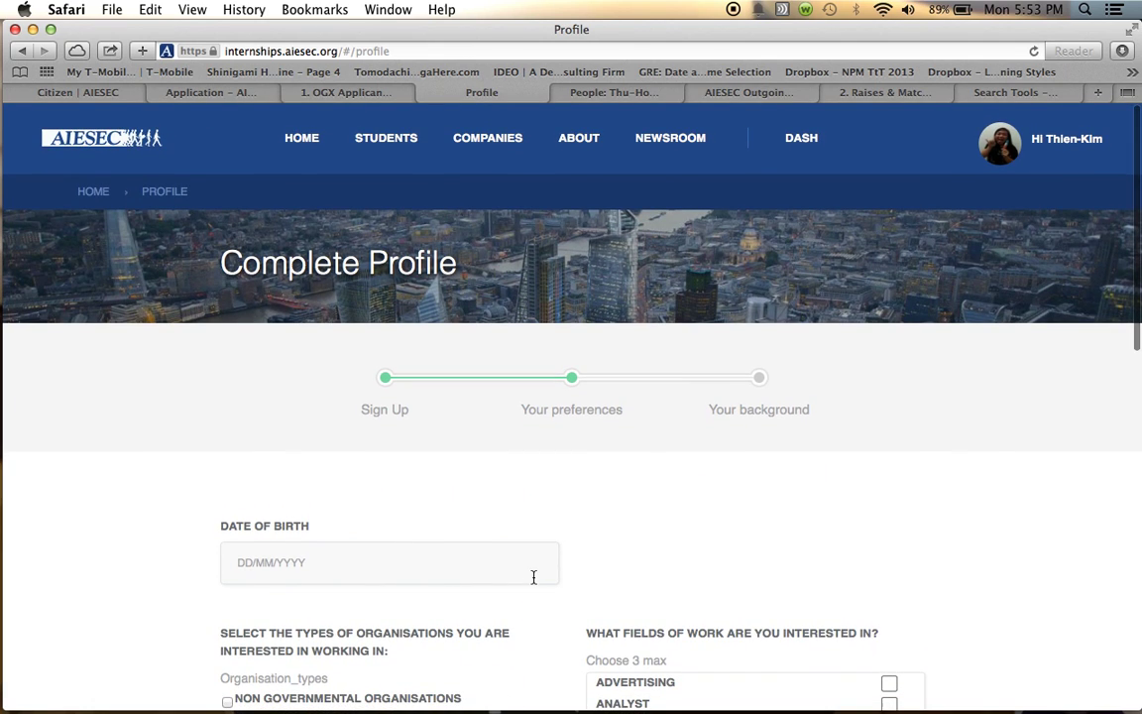
{"action": "scroll", "coordinate": [533, 576], "scroll_direction": "down", "scroll_amount": 5}
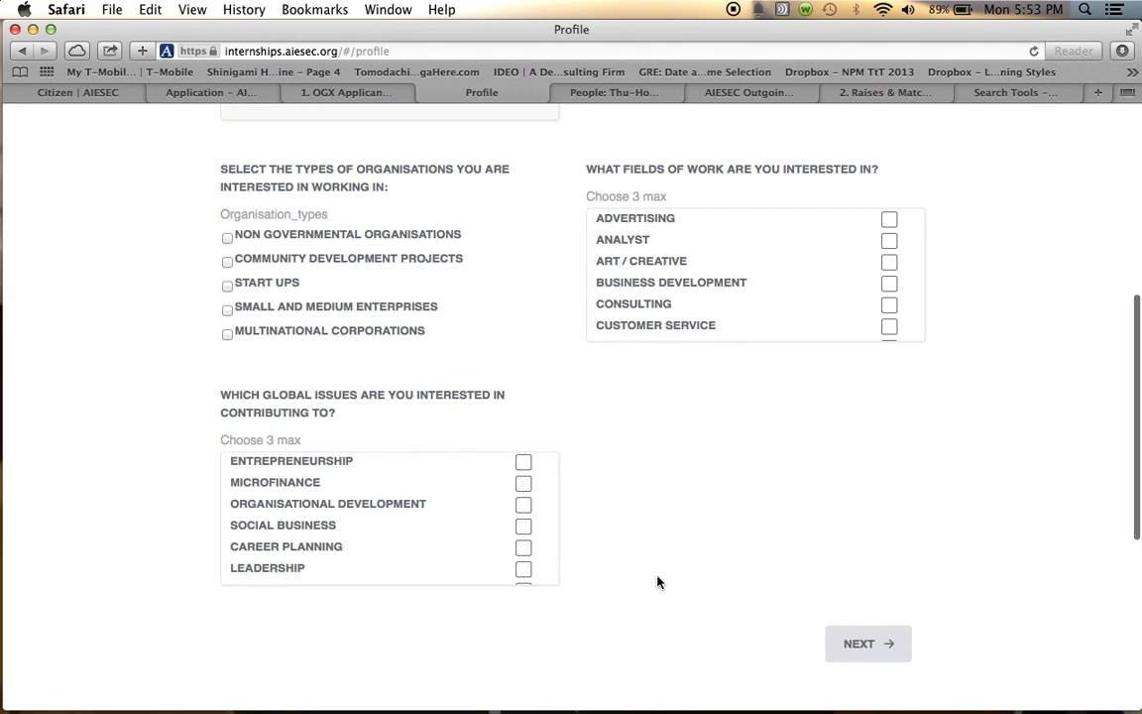
{"action": "scroll", "coordinate": [657, 582], "scroll_direction": "up", "scroll_amount": 5}
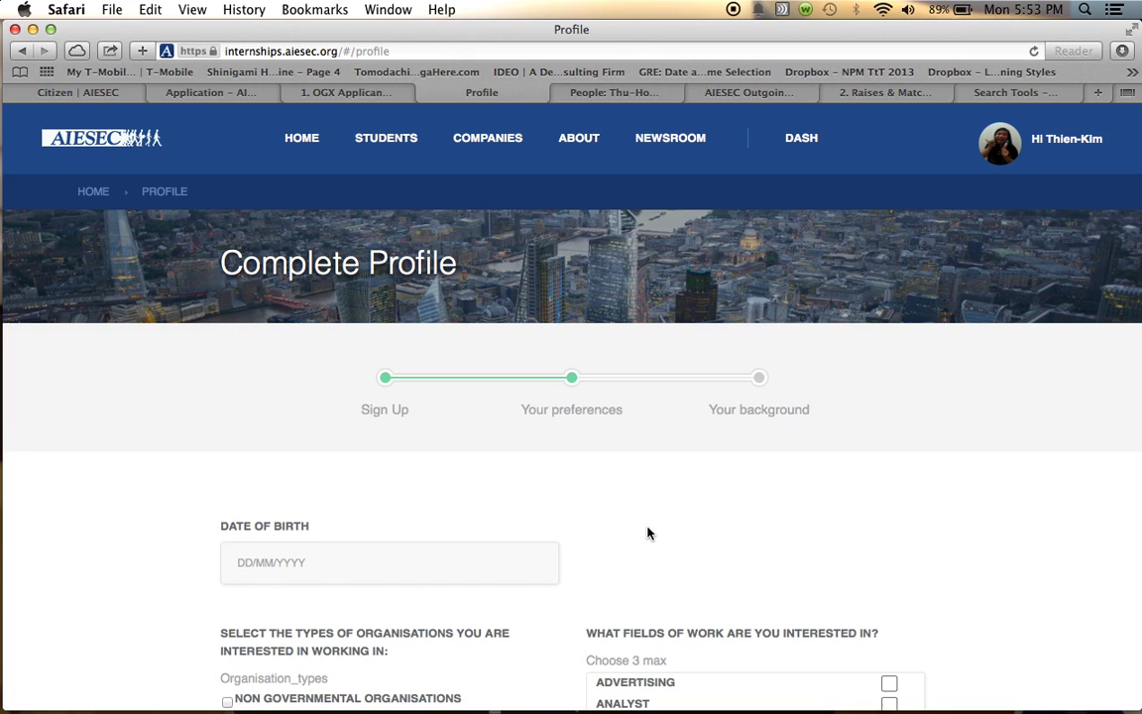
Return to the participant's Expa profile and try a people search for 'thu'
{"action": "left_click", "coordinate": [612, 94]}
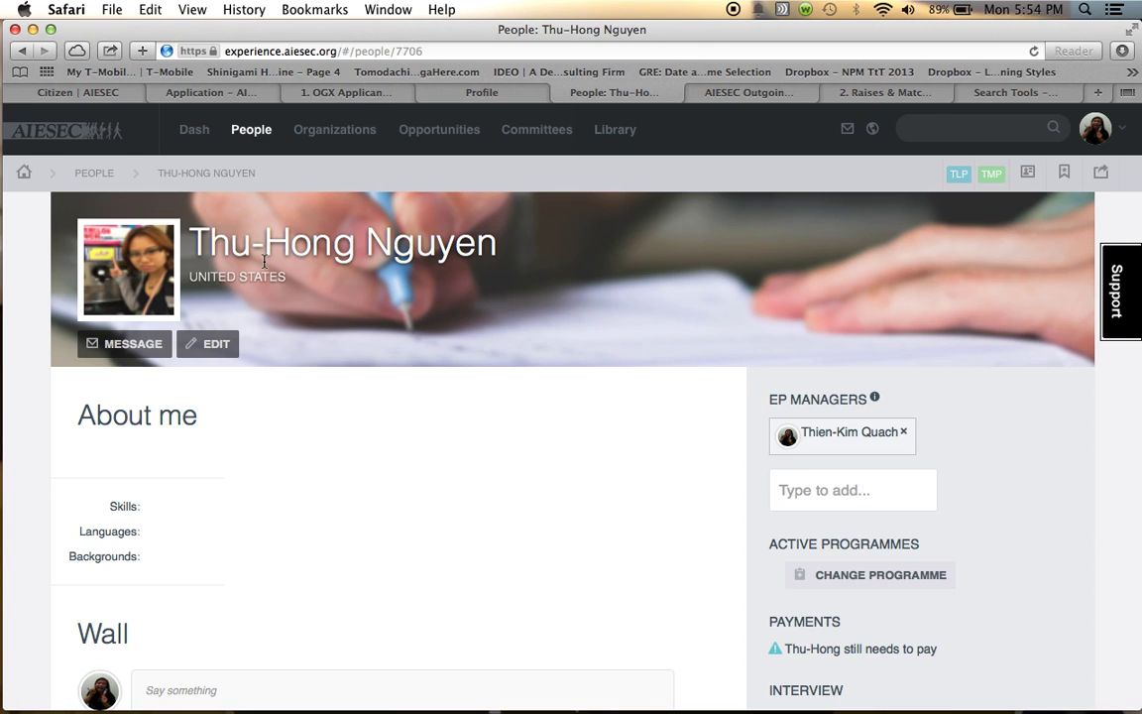
{"action": "left_click", "coordinate": [421, 92]}
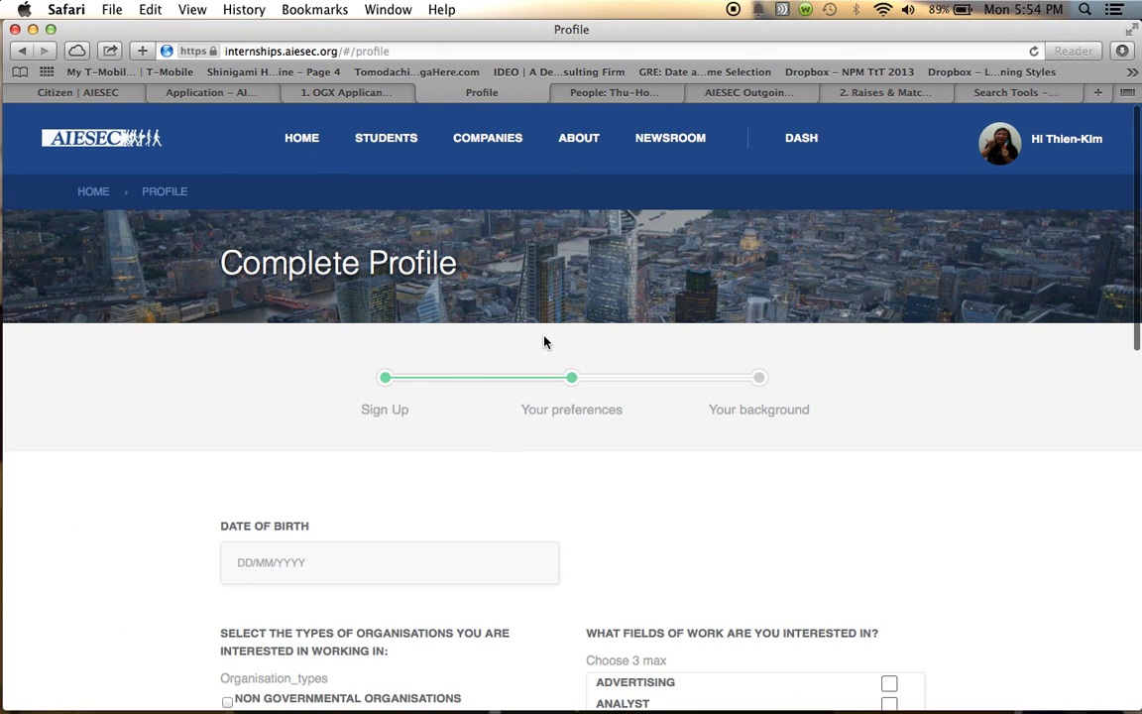
{"action": "left_click", "coordinate": [594, 92]}
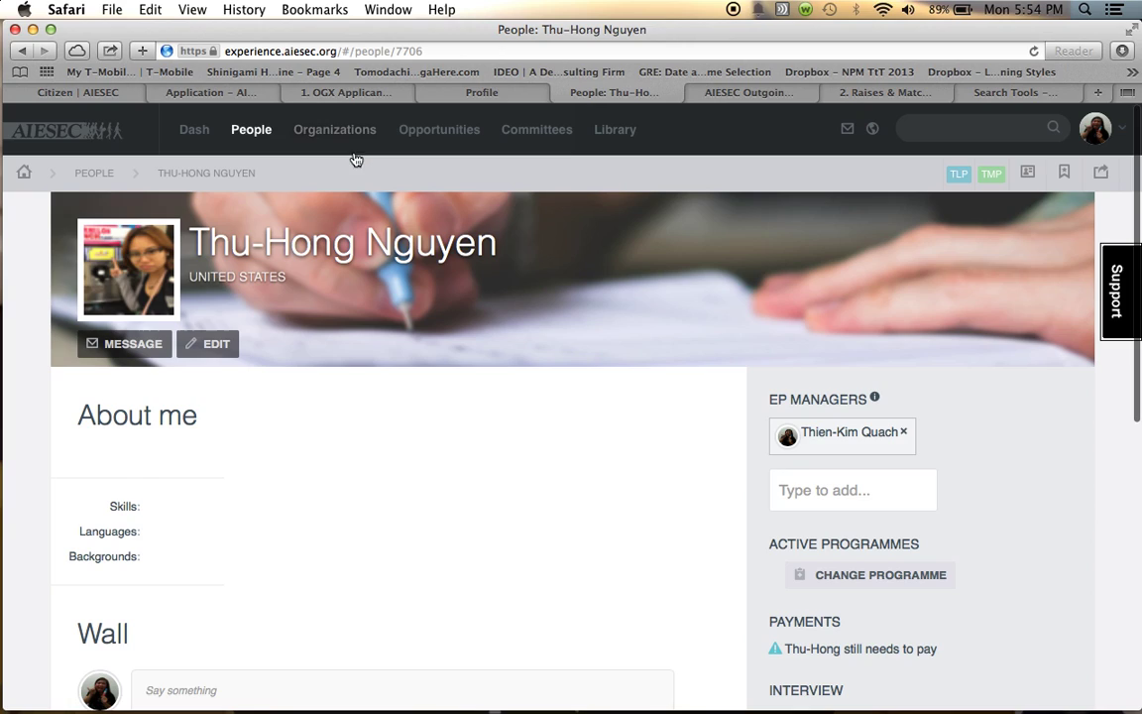
{"action": "left_click", "coordinate": [230, 129]}
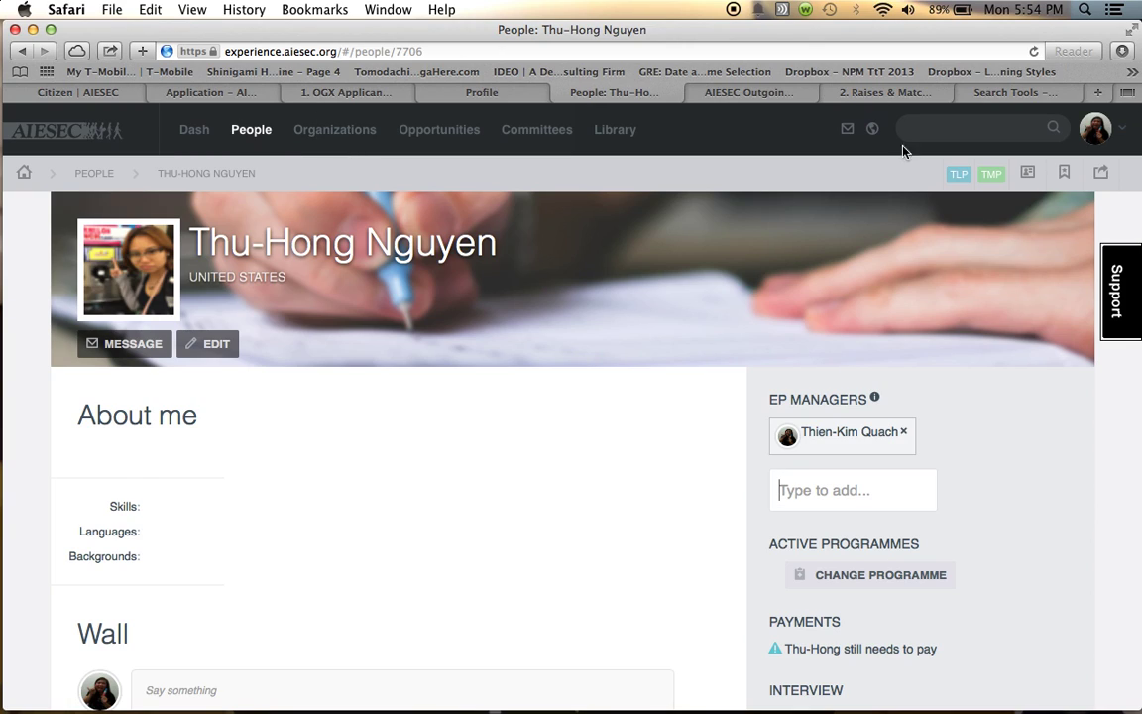
{"action": "left_click", "coordinate": [943, 128]}
{"action": "type", "text": "thu"}
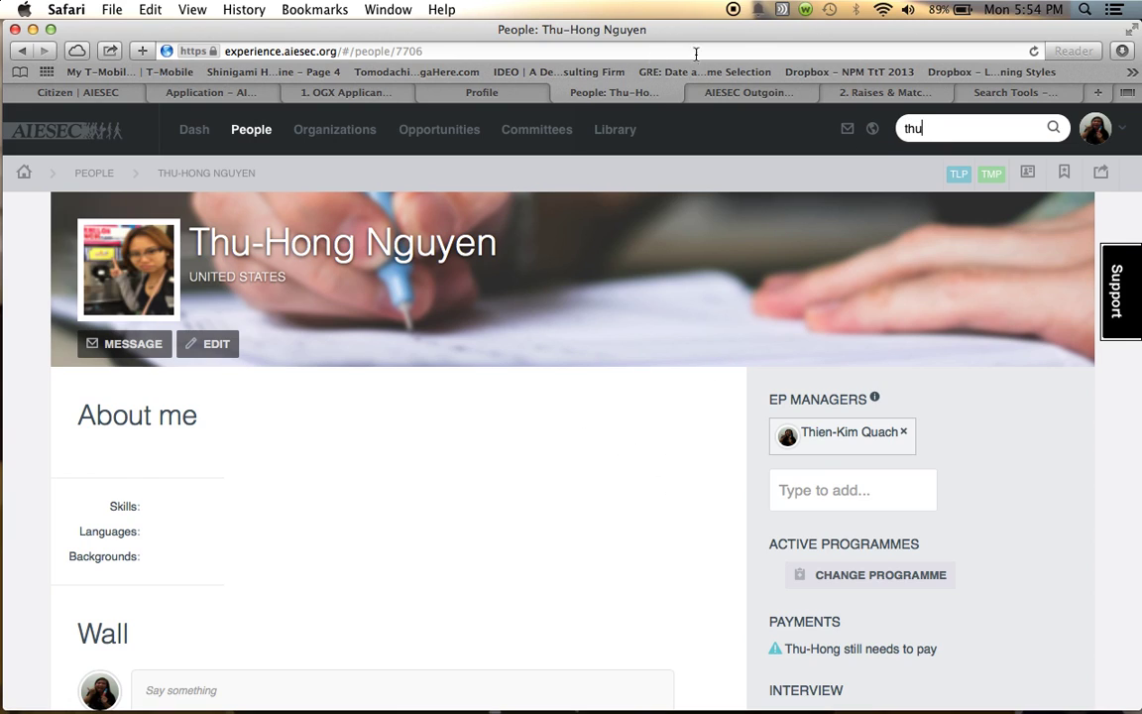
{"action": "left_click", "coordinate": [428, 511]}
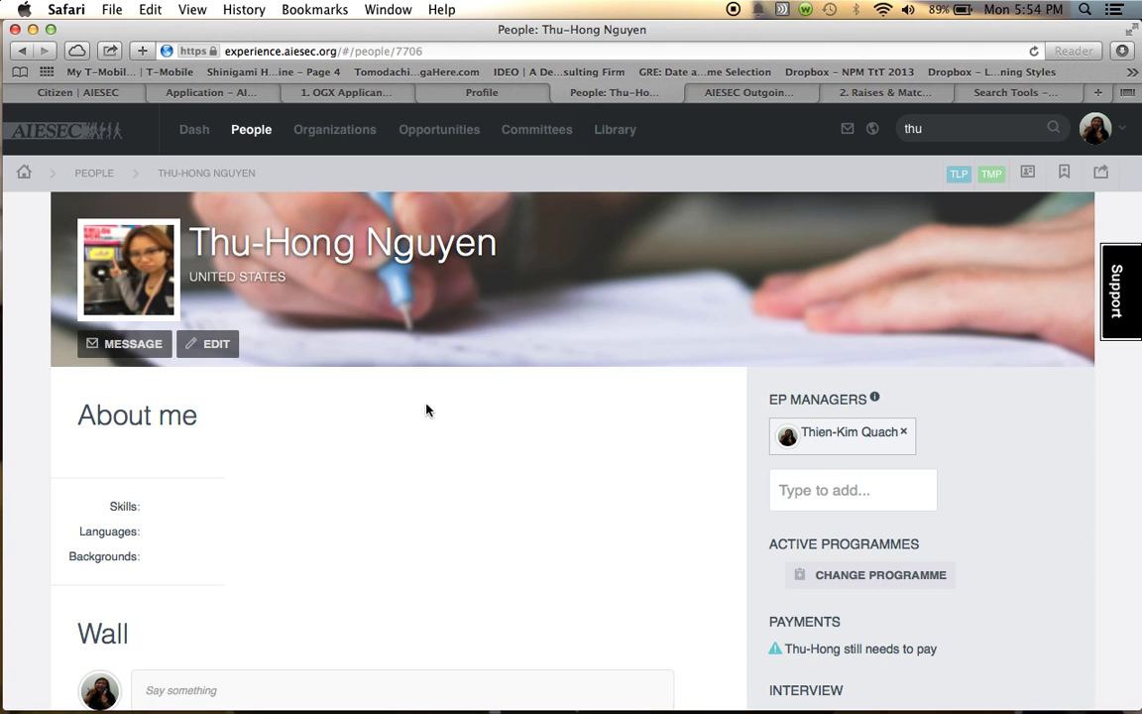
Clear the search and select the Expa profile's full web address to copy
{"action": "left_click", "coordinate": [427, 49]}
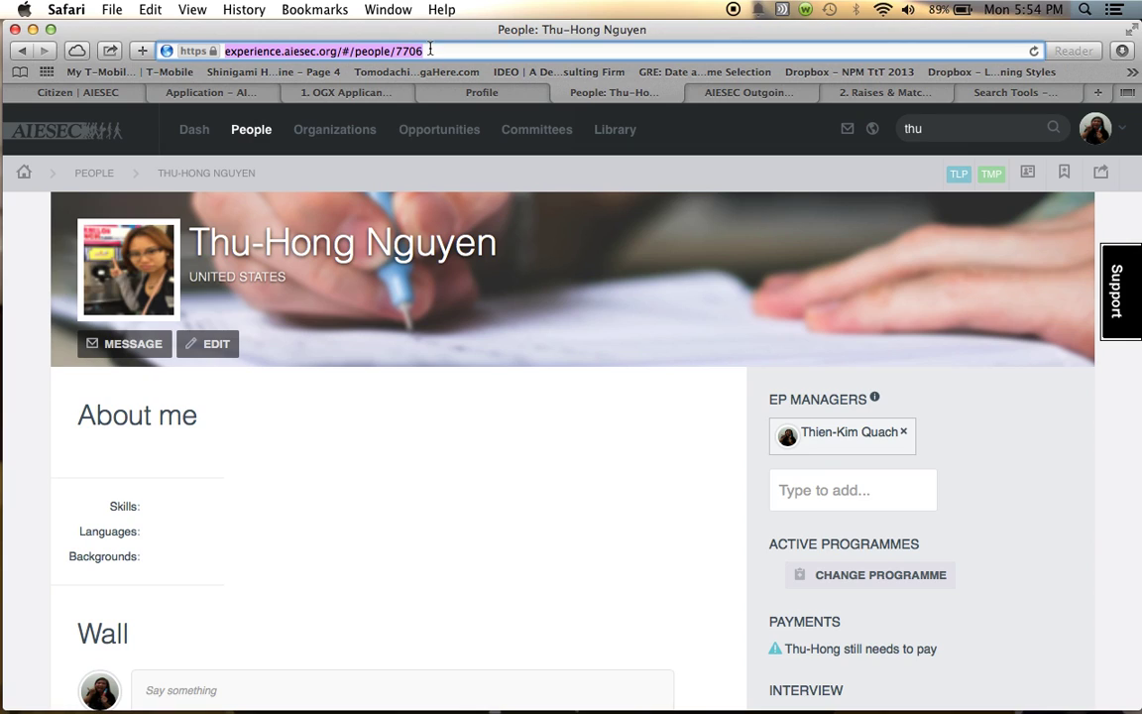
{"action": "left_click", "coordinate": [433, 50]}
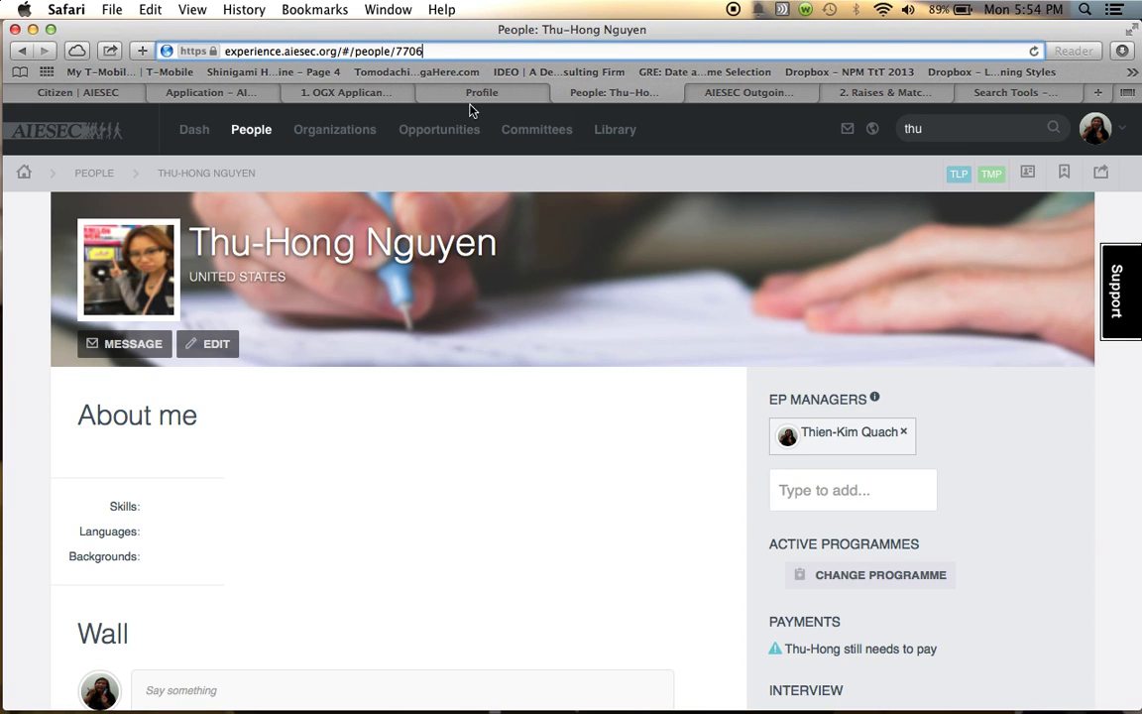
{"action": "left_click", "coordinate": [967, 131]}
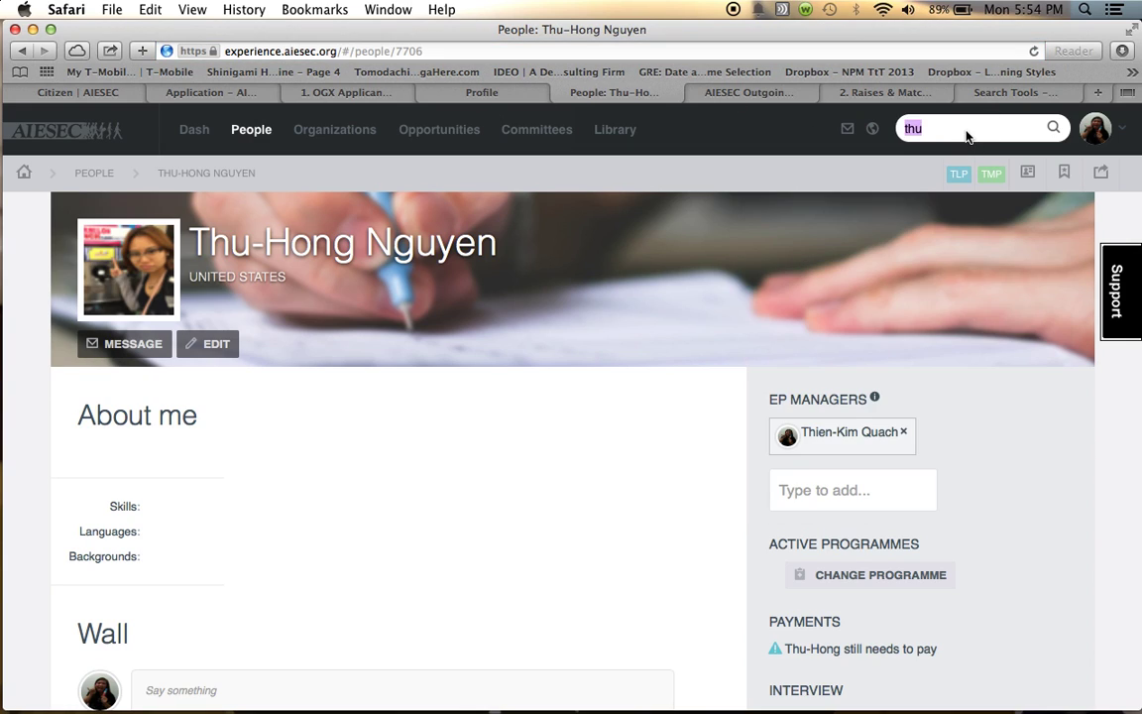
{"action": "left_click", "coordinate": [581, 51]}
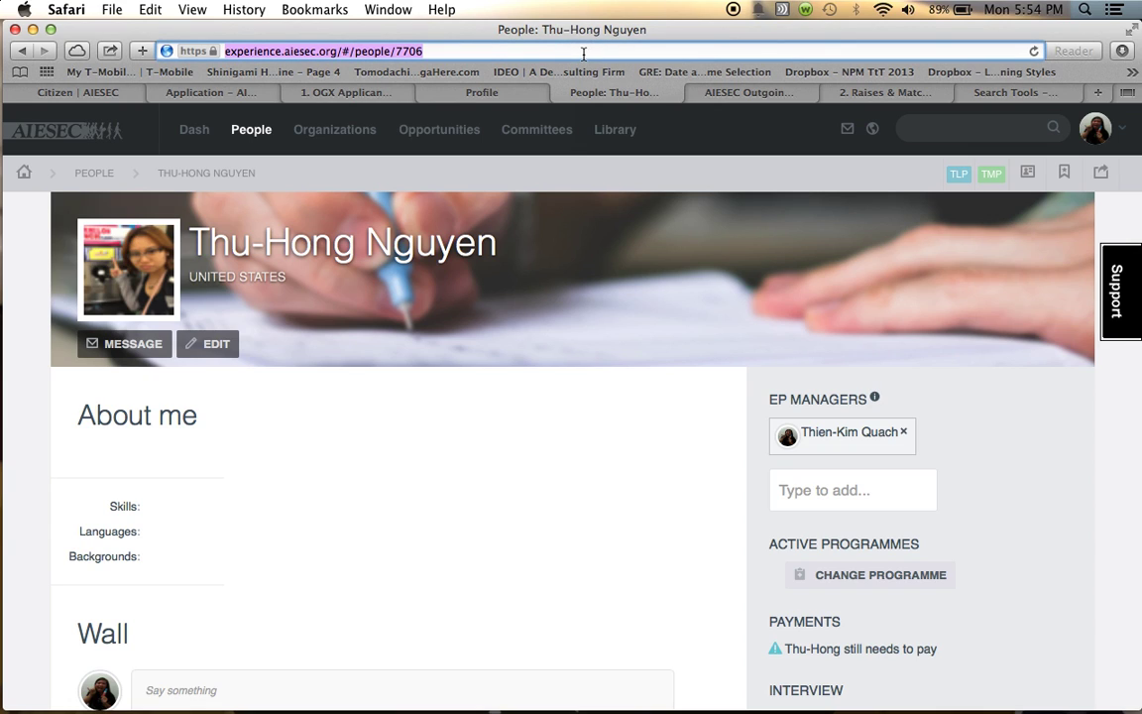
In AIESEC Online, open EP Management's My EPs list of EPs ready for My@.net
{"action": "left_click", "coordinate": [761, 95]}
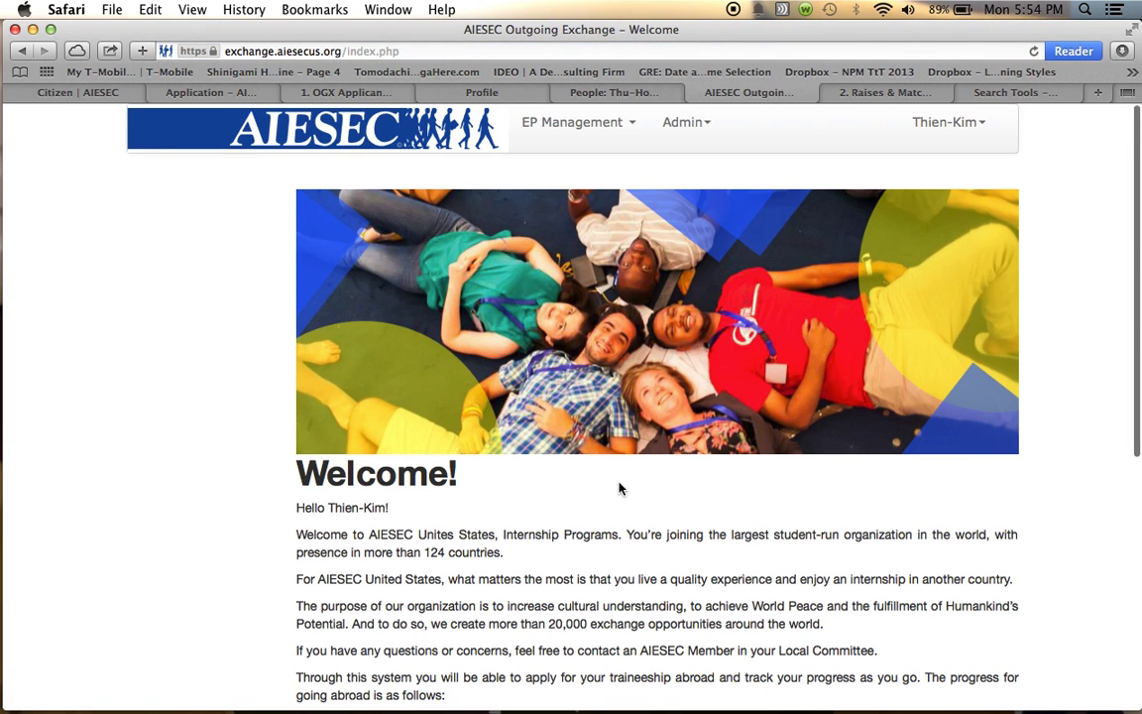
{"action": "scroll", "coordinate": [557, 432], "scroll_direction": "down", "scroll_amount": 5}
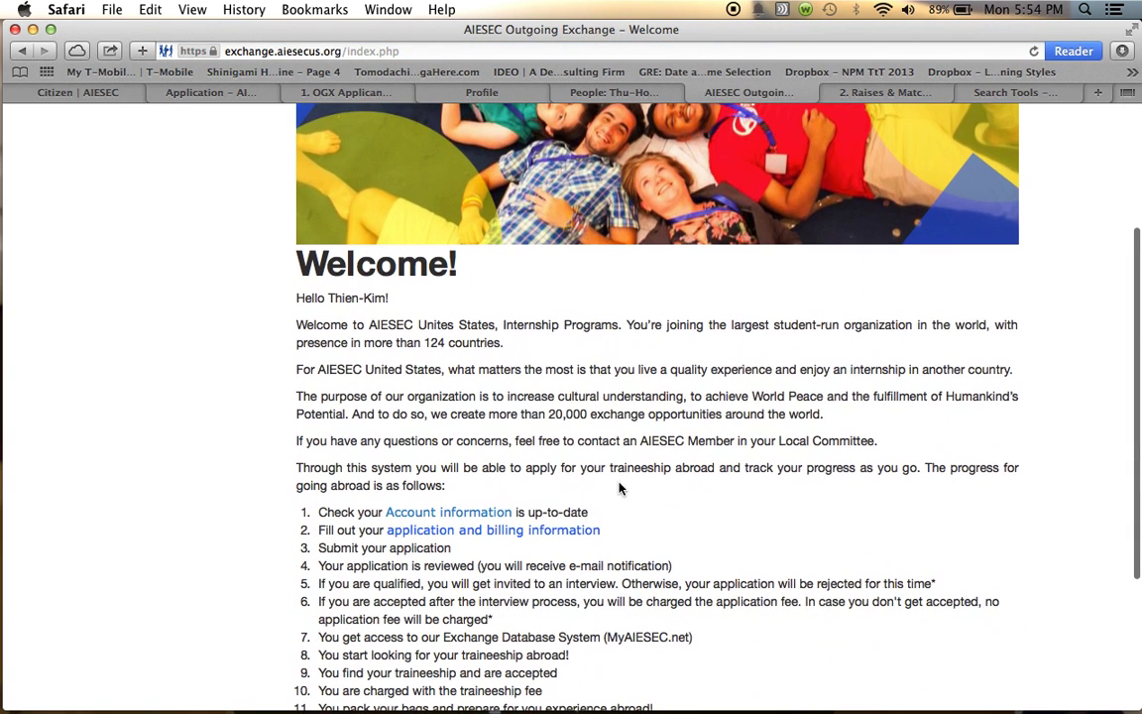
{"action": "left_click", "coordinate": [575, 532]}
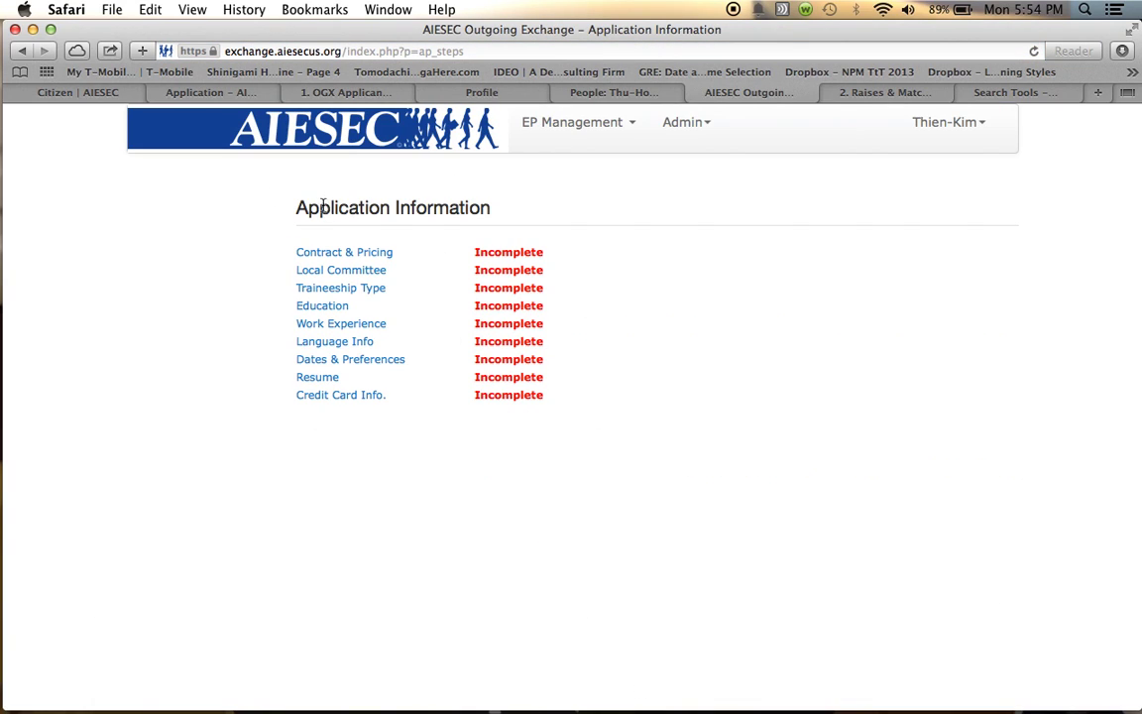
{"action": "left_click", "coordinate": [579, 121]}
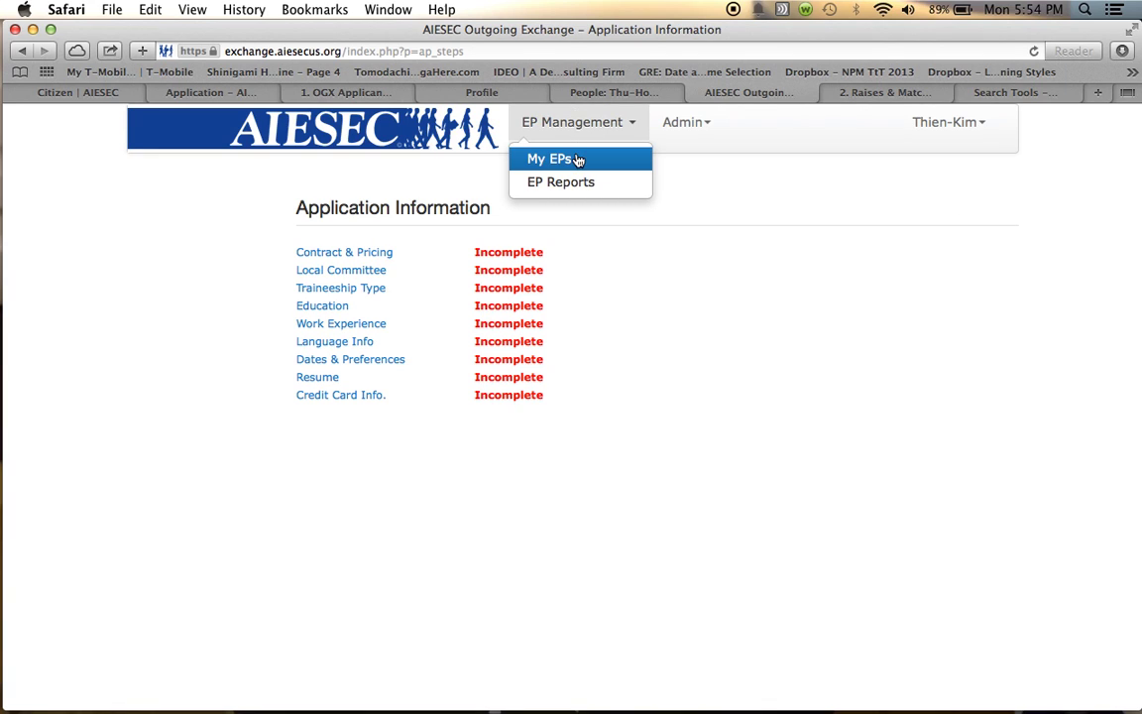
{"action": "left_click", "coordinate": [579, 159]}
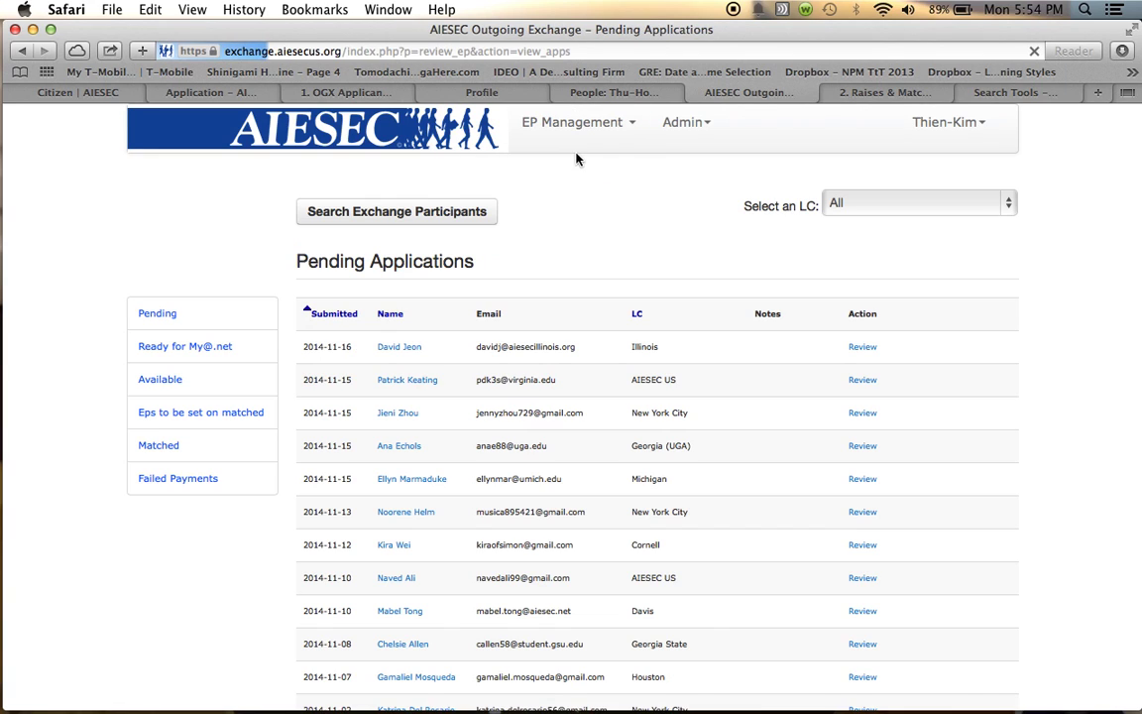
{"action": "left_click", "coordinate": [185, 350]}
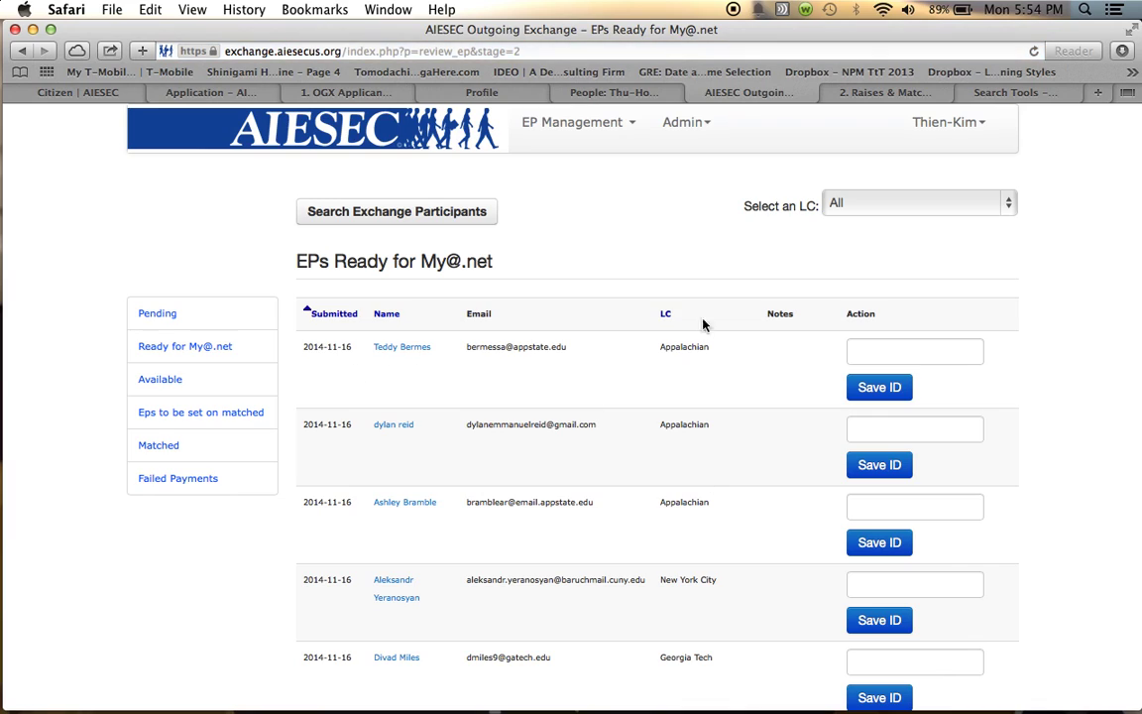
Paste and erase the Expa link in the first EP's ID entry, then view EPs for Available
{"action": "left_click", "coordinate": [877, 354]}
{"action": "key", "text": "super+v"}
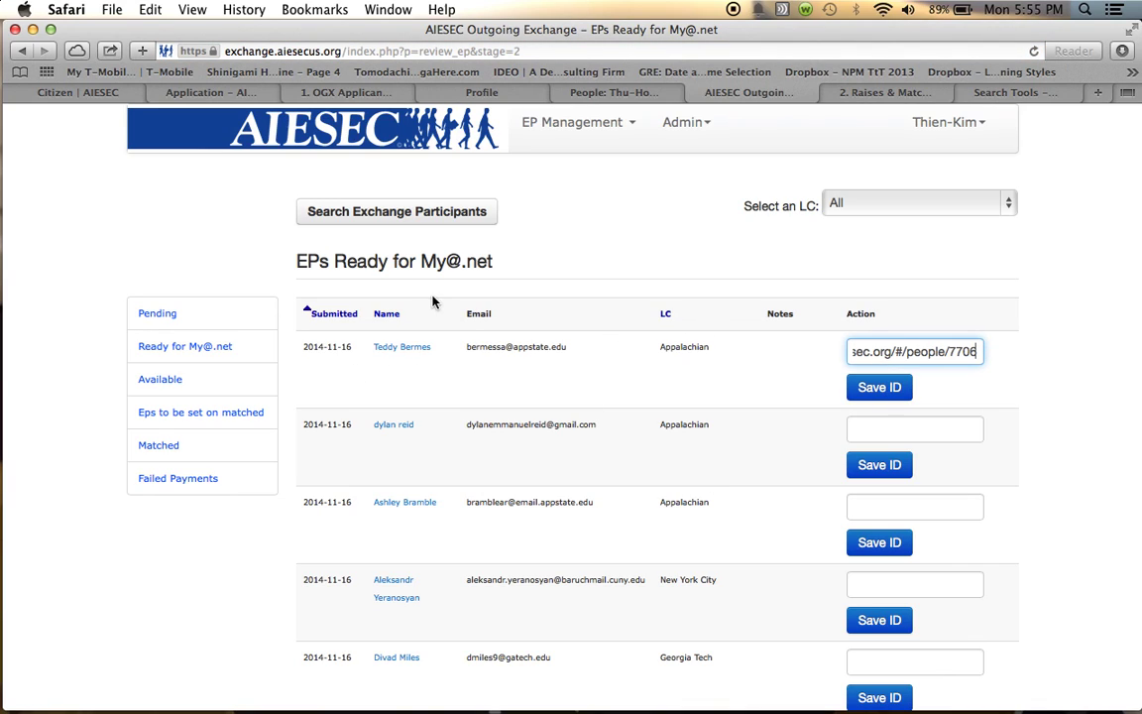
{"action": "key", "text": "super+a"}
{"action": "key", "text": "BackSpace"}
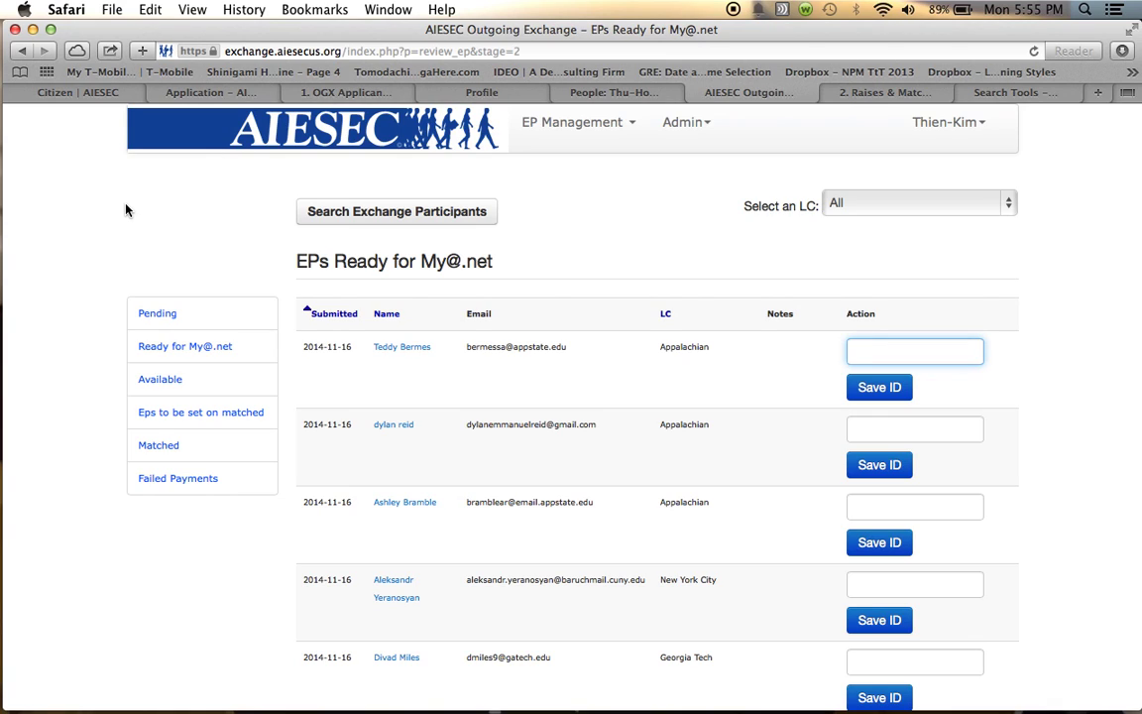
{"action": "left_click", "coordinate": [198, 389]}
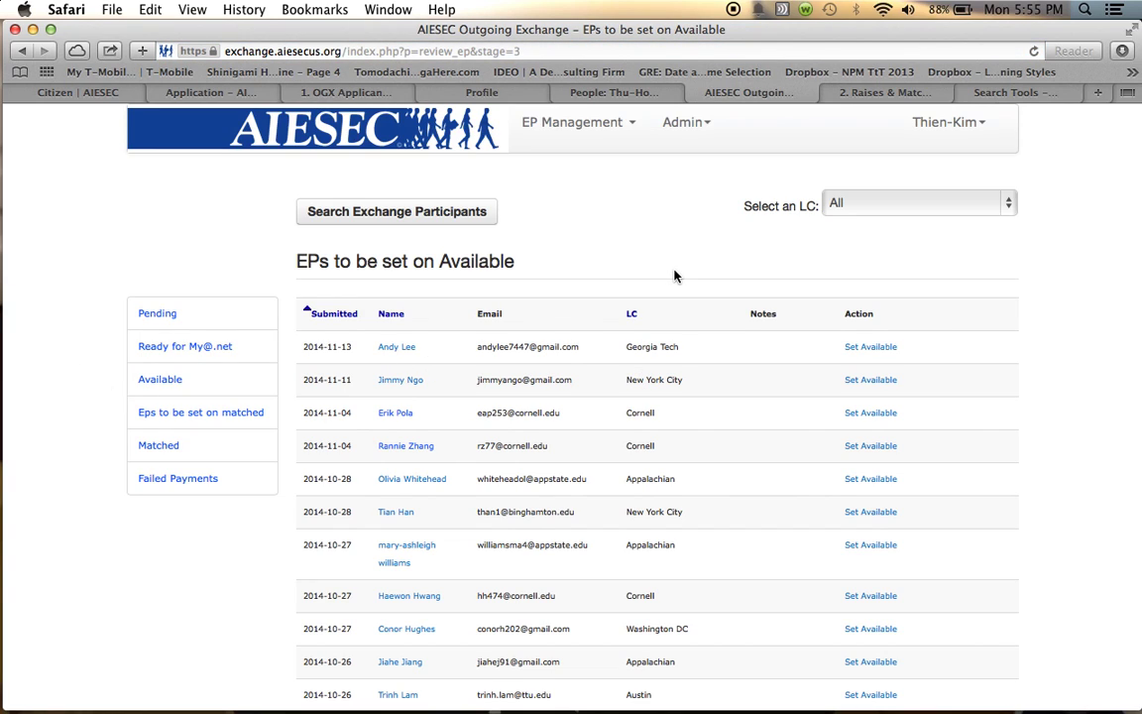
{"action": "scroll", "coordinate": [674, 273], "scroll_direction": "down", "scroll_amount": 2}
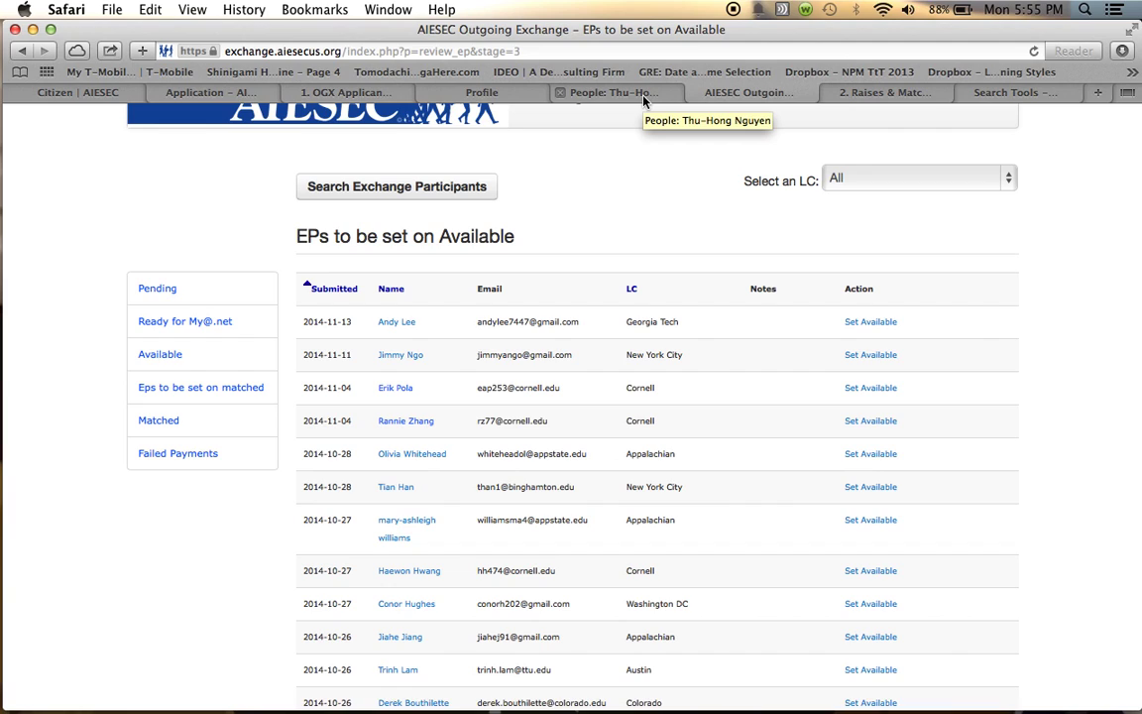
Review the Expa profile's pending payment, interview and EP manager, then return to Complete Profile
{"action": "left_click", "coordinate": [644, 99]}
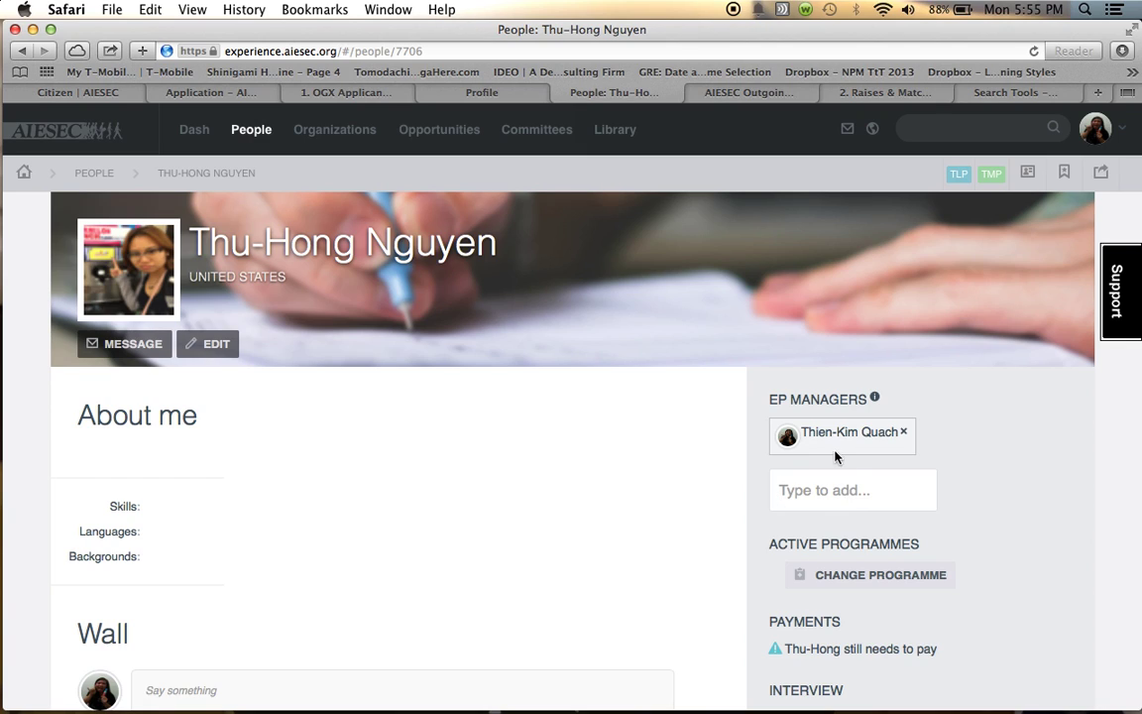
{"action": "scroll", "coordinate": [827, 364], "scroll_direction": "down", "scroll_amount": 1}
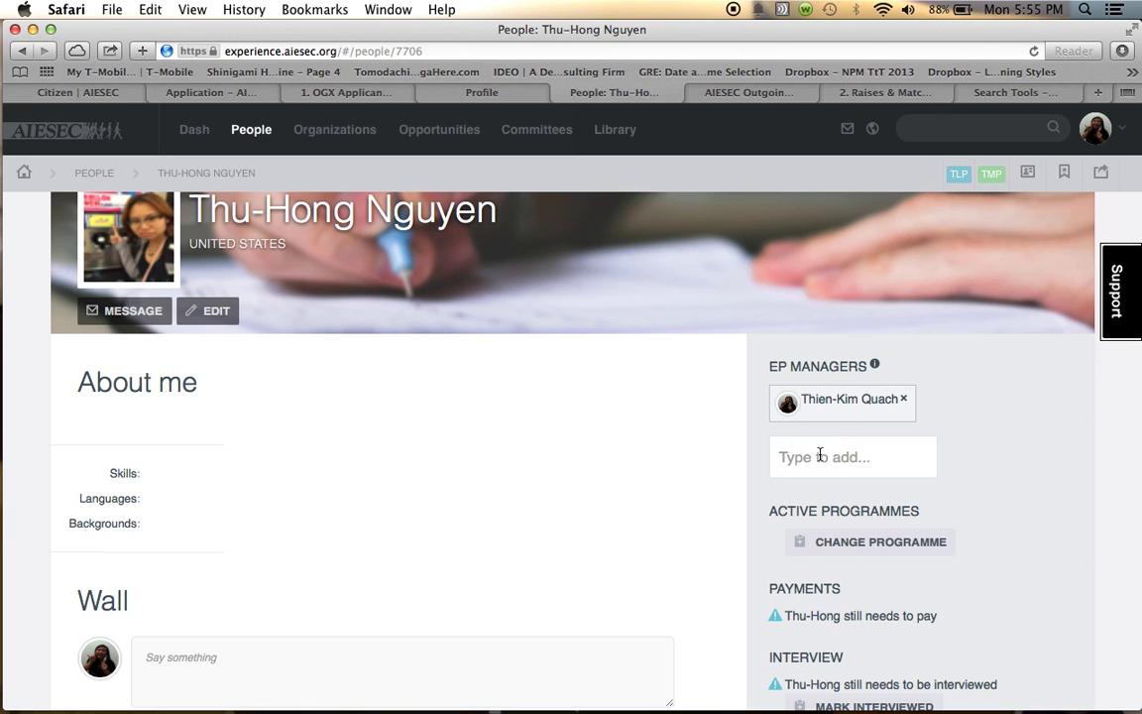
{"action": "scroll", "coordinate": [873, 555], "scroll_direction": "down", "scroll_amount": 2}
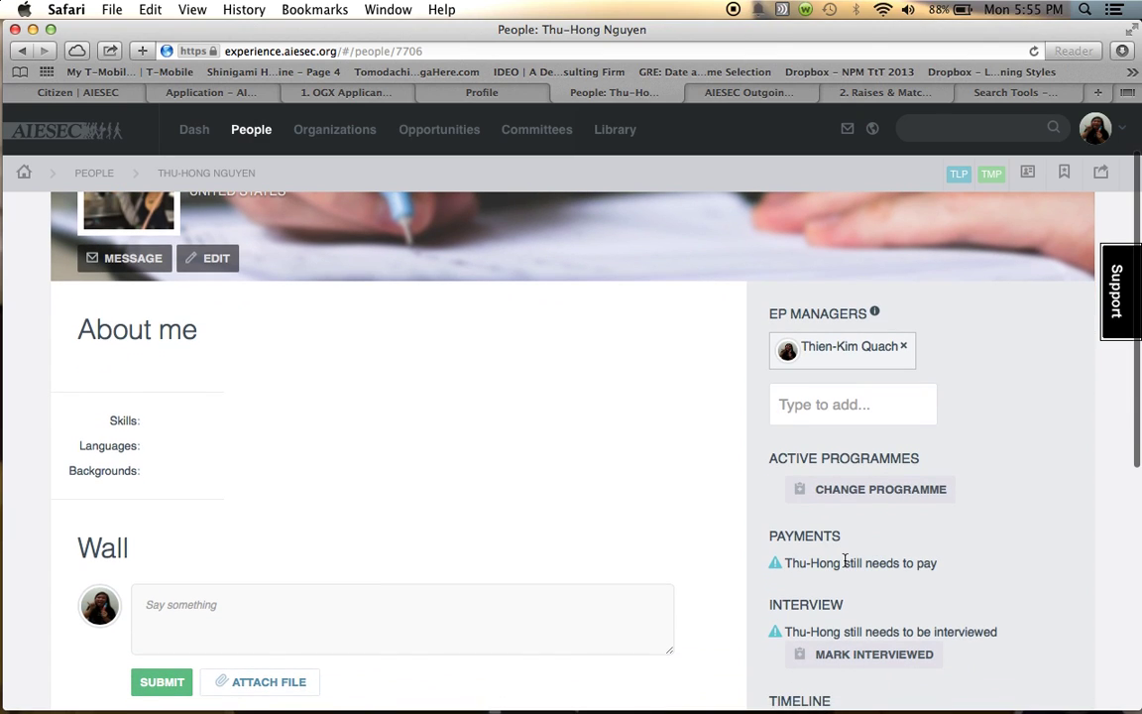
{"action": "scroll", "coordinate": [845, 561], "scroll_direction": "down", "scroll_amount": 1}
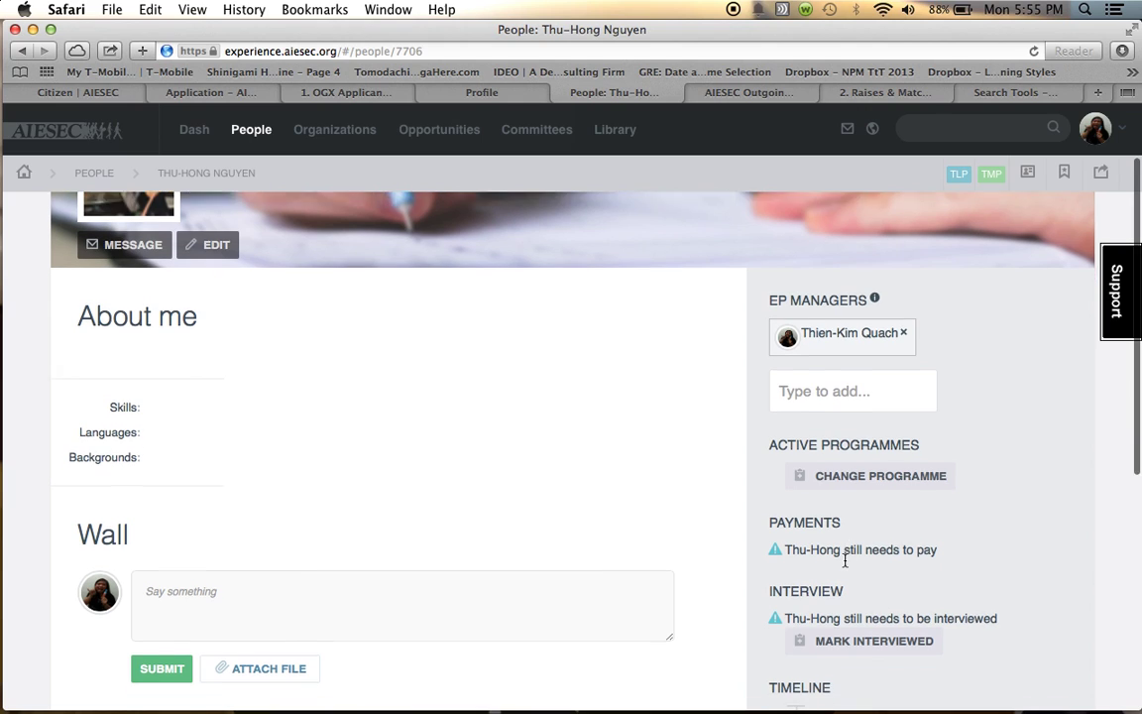
{"action": "scroll", "coordinate": [825, 323], "scroll_direction": "up", "scroll_amount": 4}
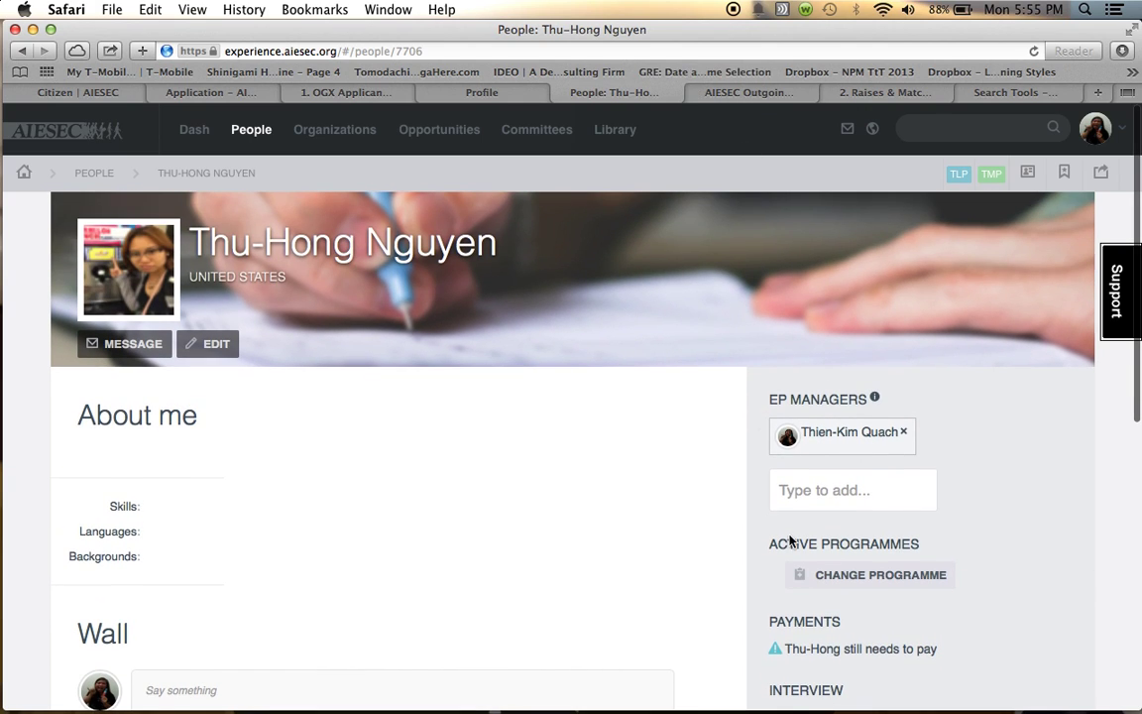
{"action": "scroll", "coordinate": [791, 337], "scroll_direction": "down", "scroll_amount": 10}
{"action": "scroll", "coordinate": [795, 369], "scroll_direction": "down", "scroll_amount": 1}
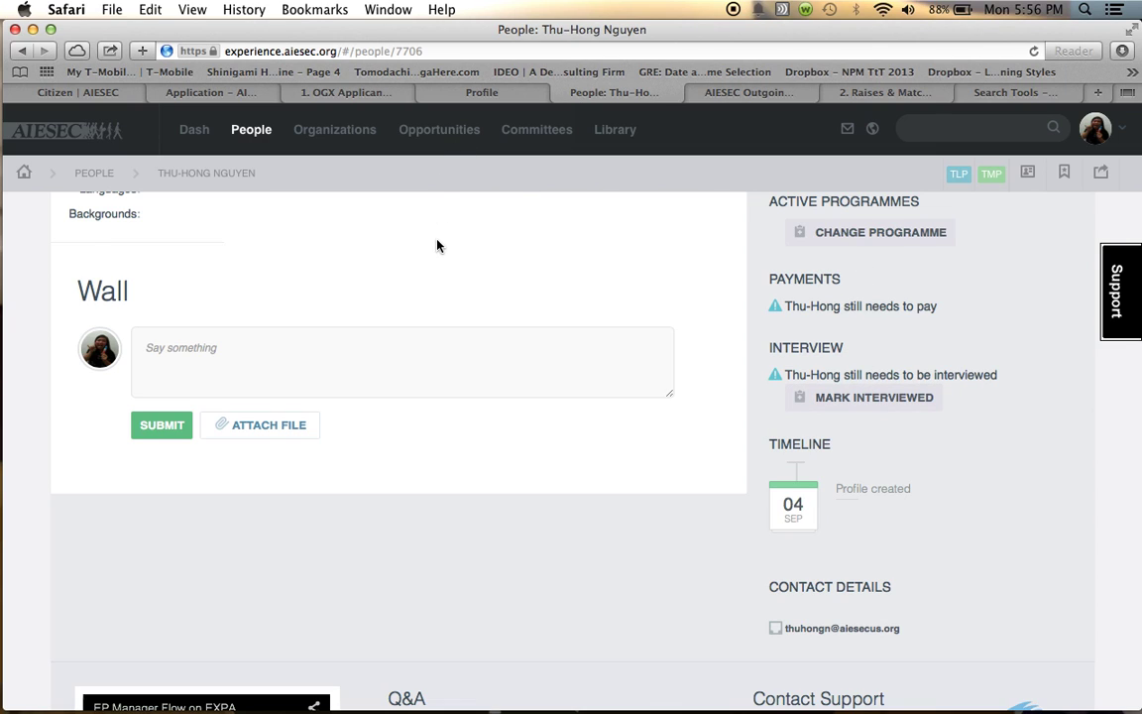
{"action": "left_click", "coordinate": [469, 94]}
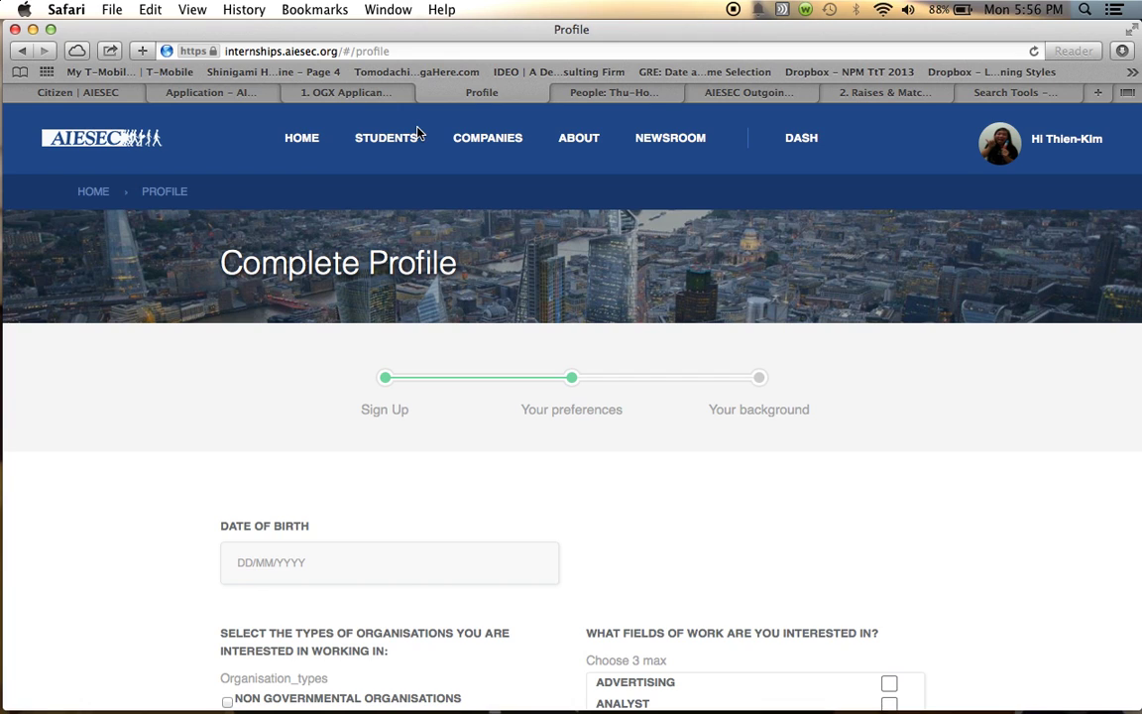
{"action": "left_click", "coordinate": [992, 92]}
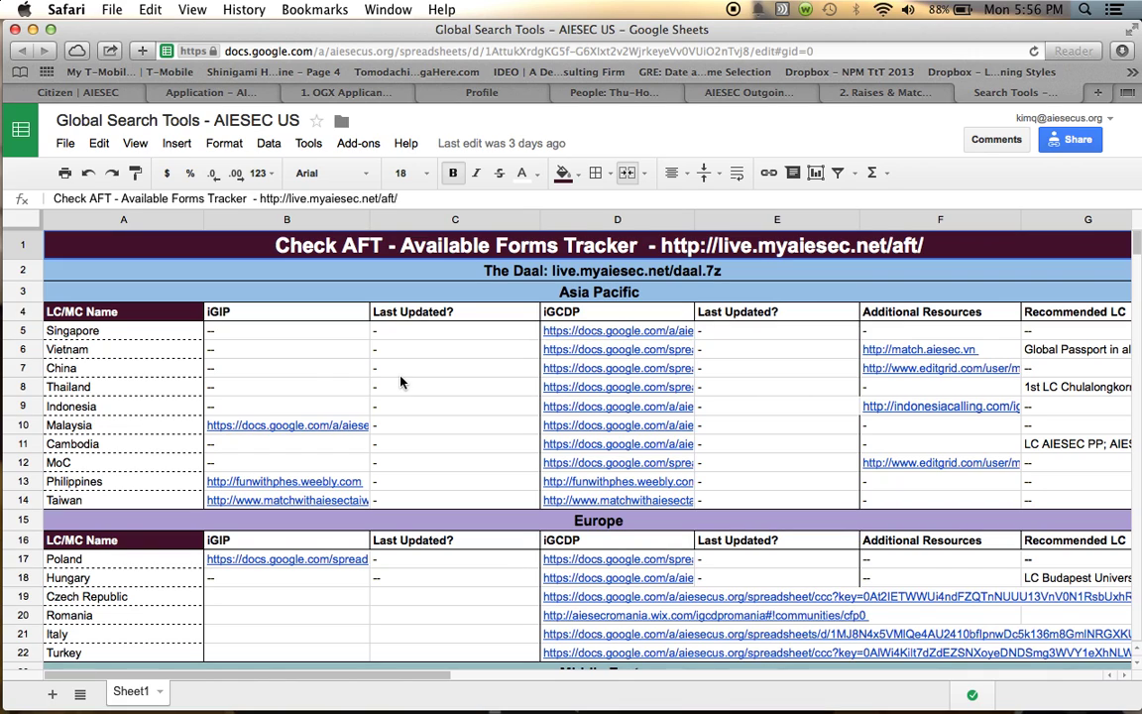
{"action": "left_click", "coordinate": [515, 93]}
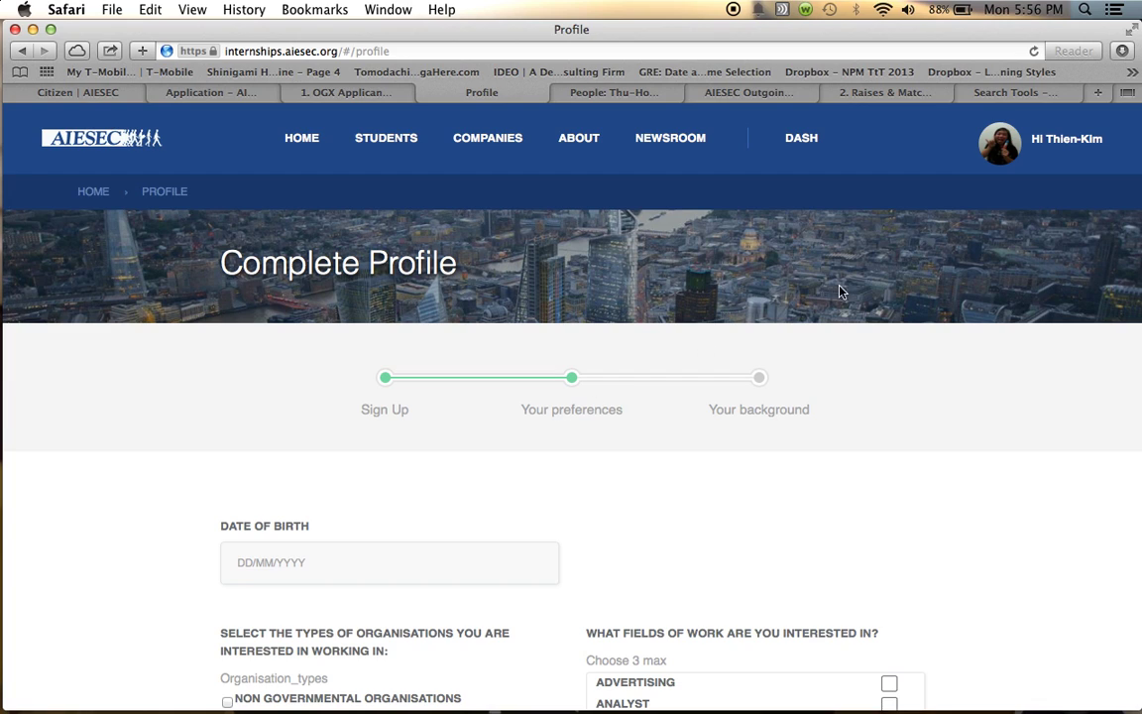
{"action": "left_click", "coordinate": [863, 93]}
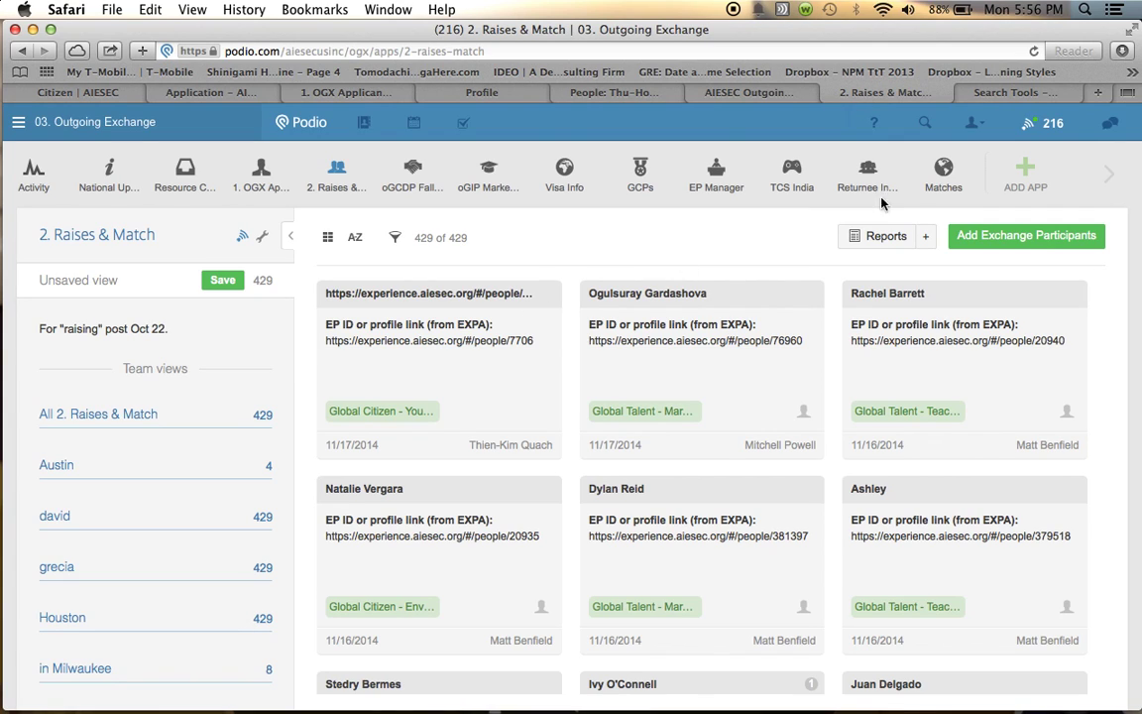
{"action": "left_click", "coordinate": [337, 188]}
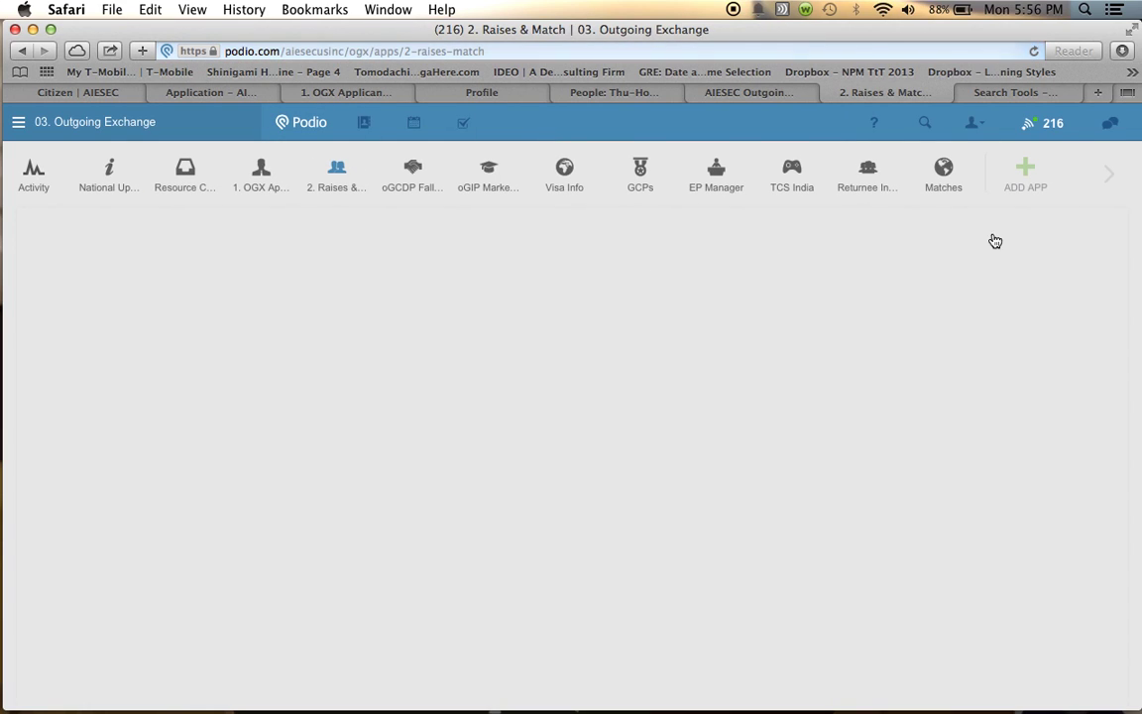
{"action": "left_click", "coordinate": [997, 238]}
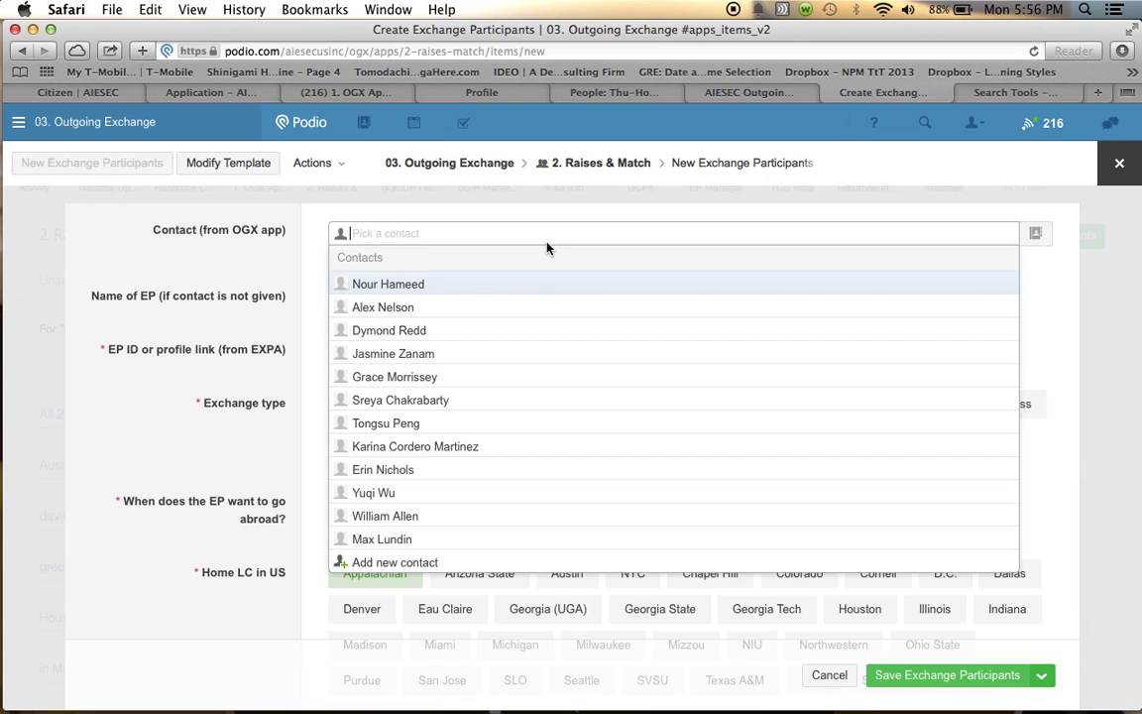
{"action": "left_click", "coordinate": [166, 277]}
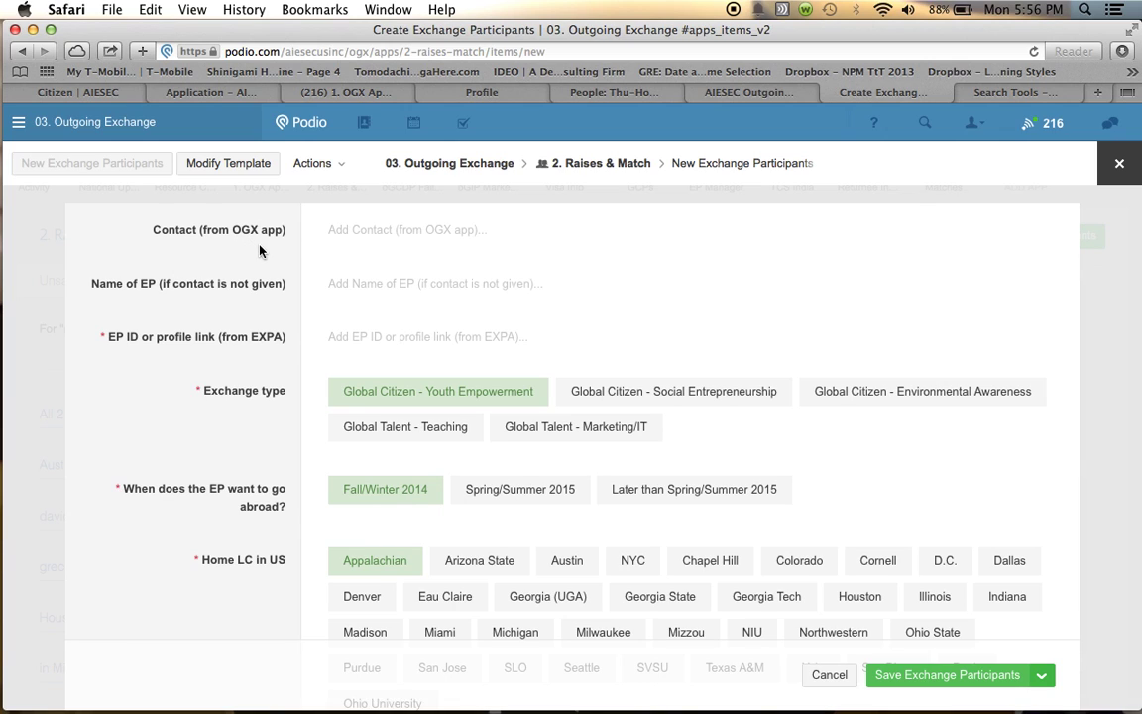
{"action": "scroll", "coordinate": [393, 292], "scroll_direction": "down", "scroll_amount": 2}
{"action": "left_click", "coordinate": [392, 289]}
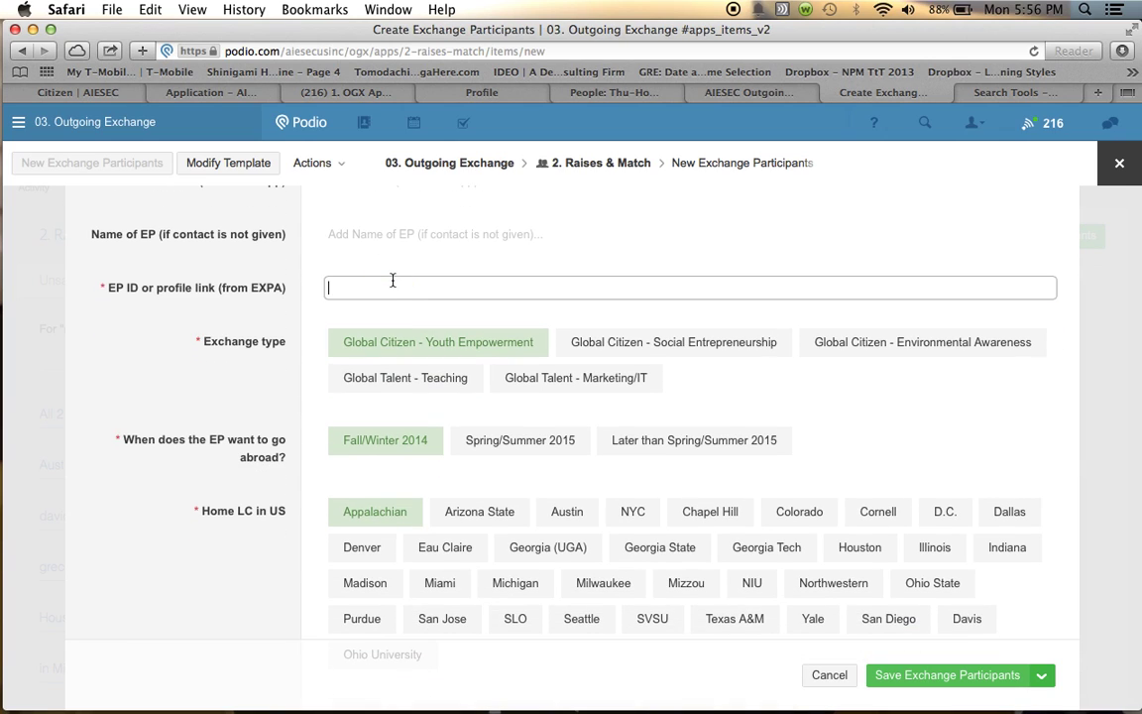
{"action": "type", "text": "https://experience.aiesec.org/#/people/7706"}
Set the home LC to Mizzou and EP stage to Available, leaving the opportunity link empty
{"action": "scroll", "coordinate": [412, 551], "scroll_direction": "down", "scroll_amount": 1}
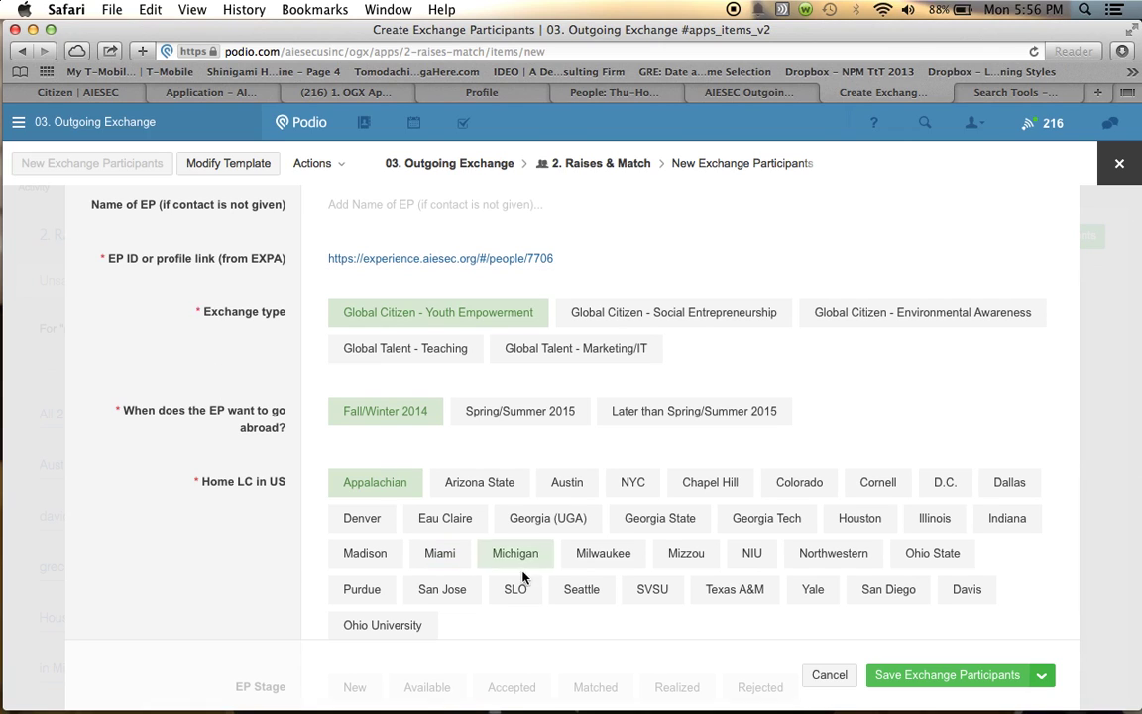
{"action": "left_click", "coordinate": [686, 553]}
{"action": "scroll", "coordinate": [406, 563], "scroll_direction": "down", "scroll_amount": 5}
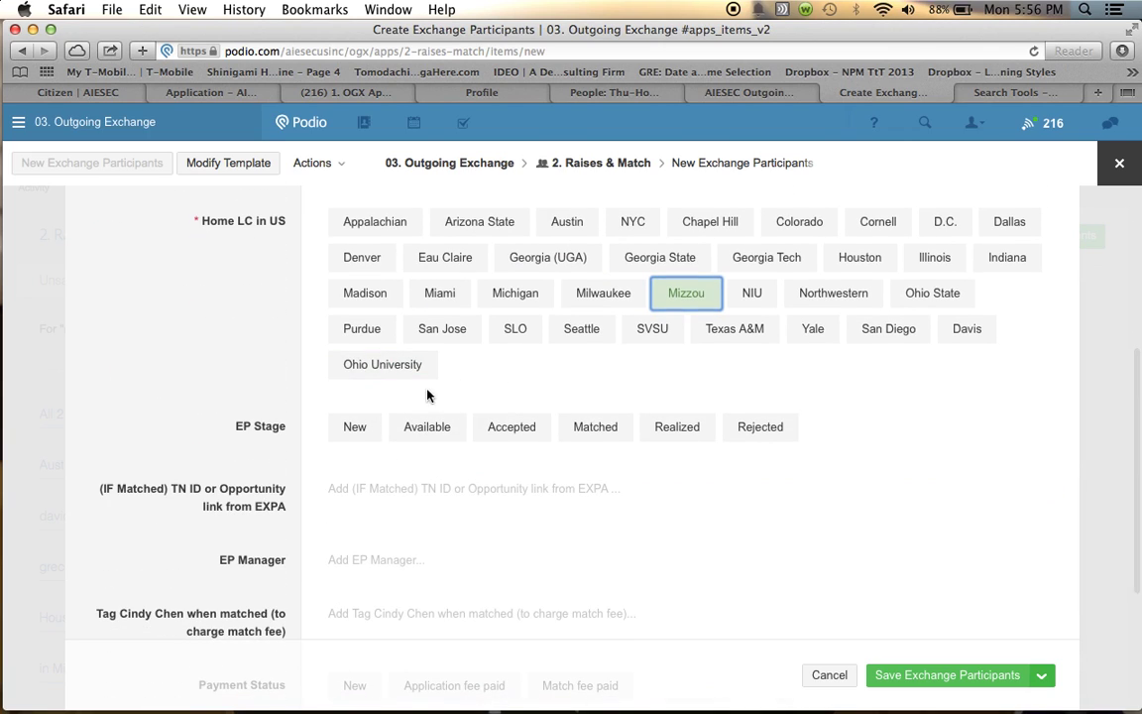
{"action": "left_click", "coordinate": [438, 430]}
{"action": "left_click", "coordinate": [396, 492]}
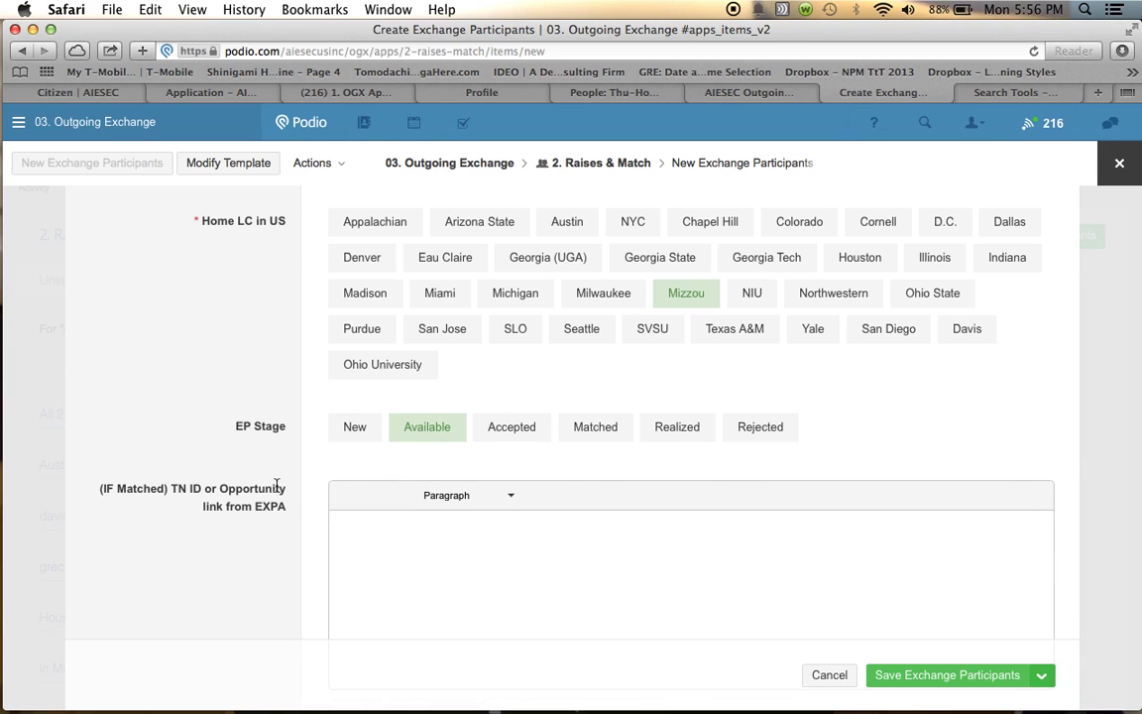
{"action": "left_click", "coordinate": [229, 484]}
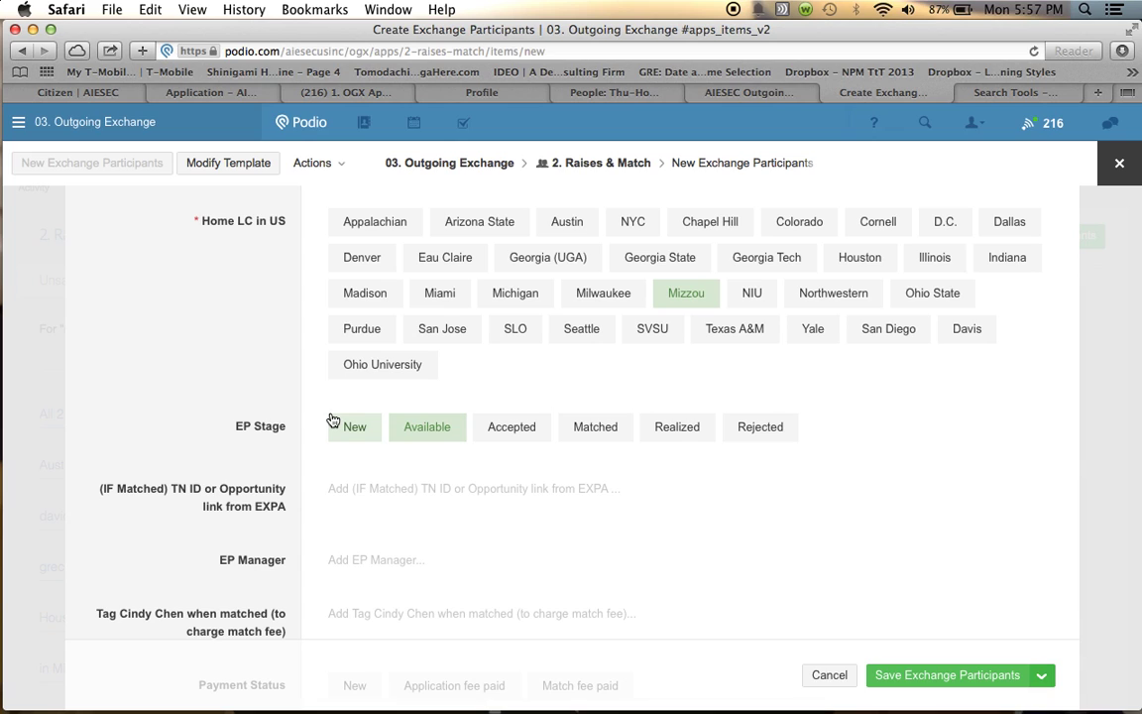
Look over the draft entry's fields, then go back to the EP's Expa profile
{"action": "left_click", "coordinate": [644, 331]}
{"action": "scroll", "coordinate": [642, 329], "scroll_direction": "down", "scroll_amount": 3}
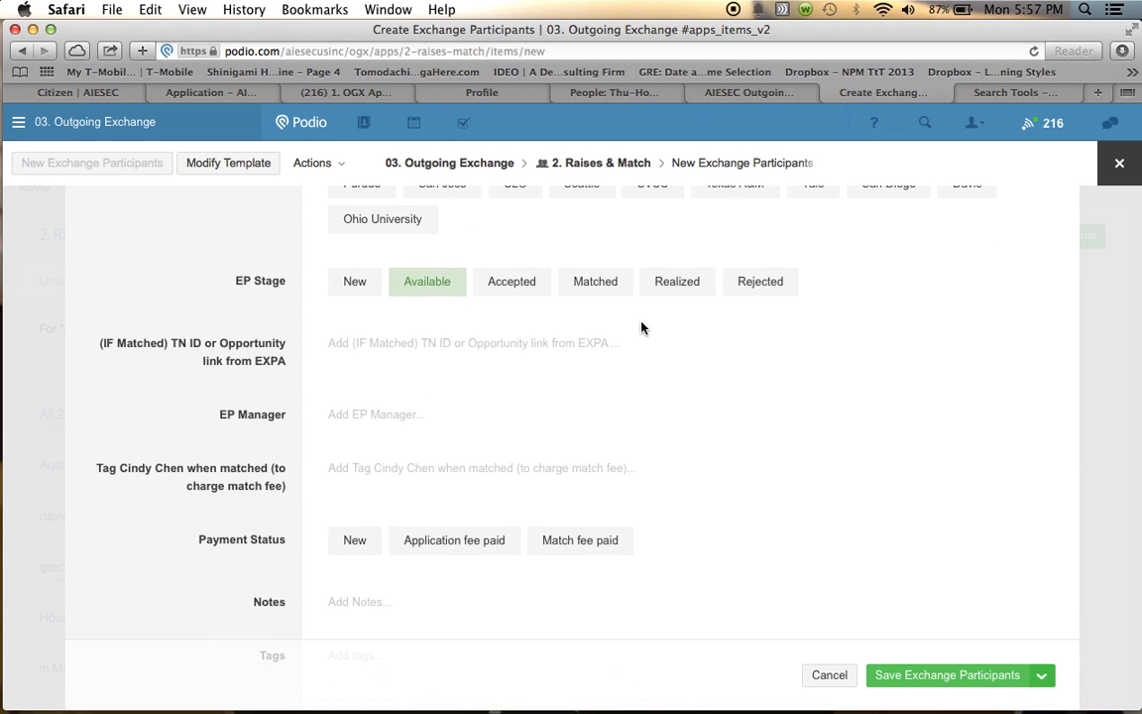
{"action": "scroll", "coordinate": [642, 327], "scroll_direction": "up", "scroll_amount": 1}
{"action": "left_click", "coordinate": [643, 327]}
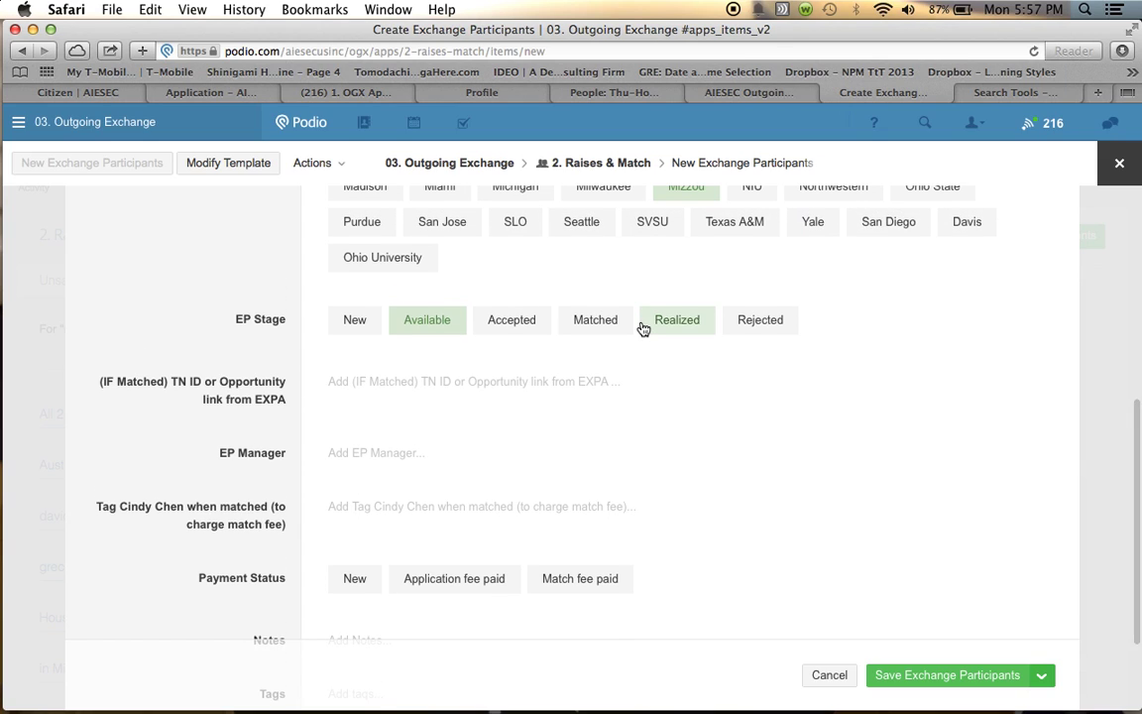
{"action": "scroll", "coordinate": [642, 327], "scroll_direction": "up", "scroll_amount": 1}
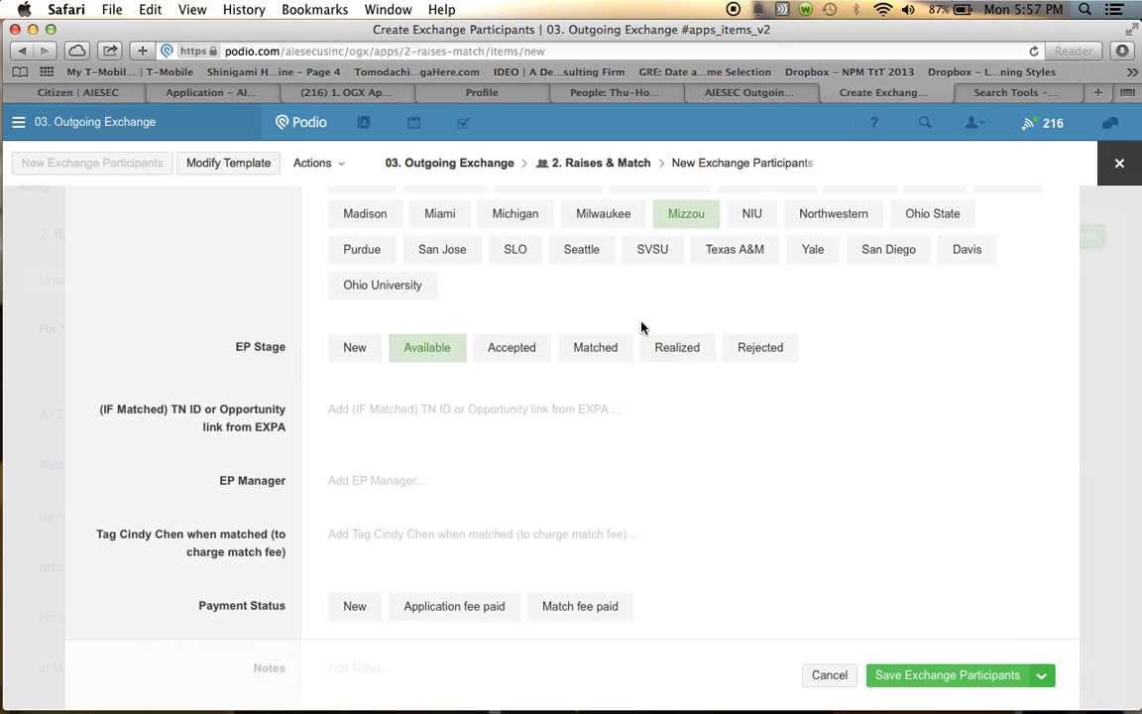
{"action": "left_click", "coordinate": [553, 89]}
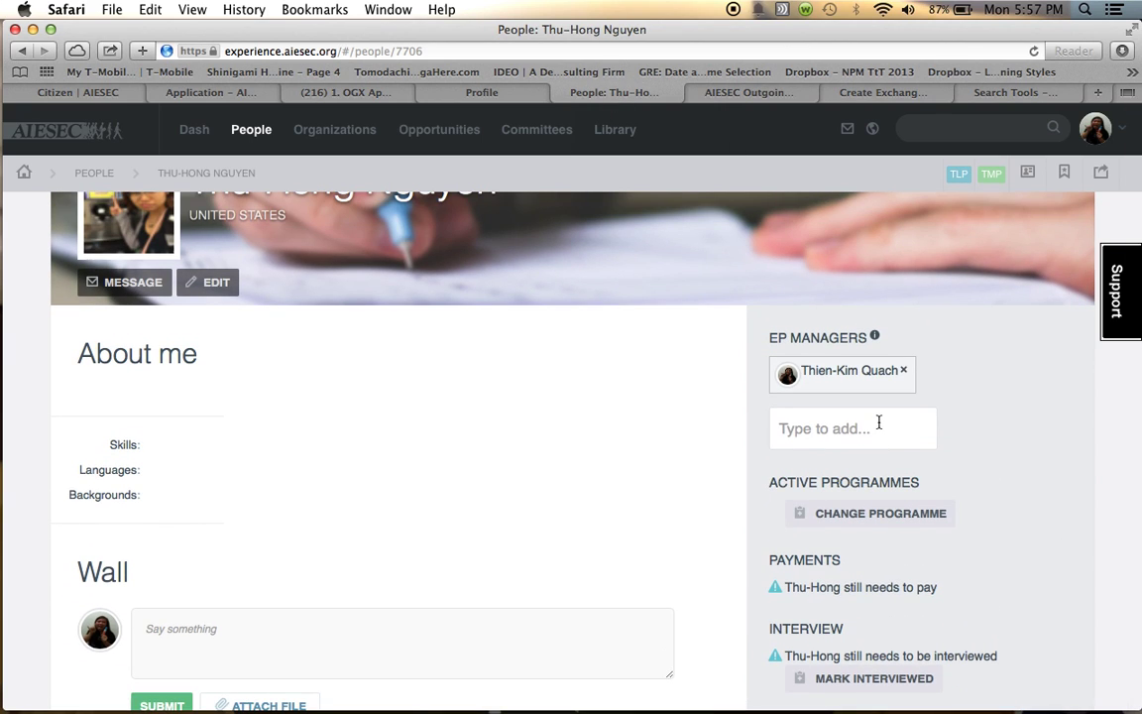
{"action": "scroll", "coordinate": [879, 427], "scroll_direction": "up", "scroll_amount": 1}
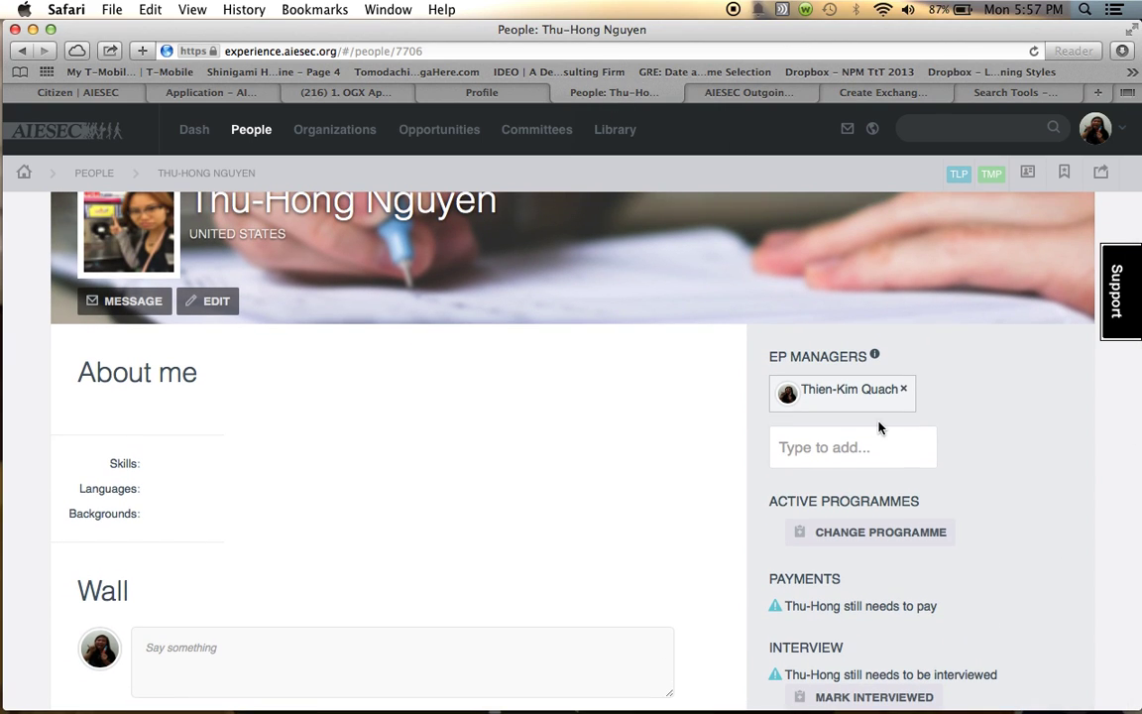
{"action": "scroll", "coordinate": [878, 427], "scroll_direction": "down", "scroll_amount": 1}
{"action": "scroll", "coordinate": [869, 595], "scroll_direction": "down", "scroll_amount": 1}
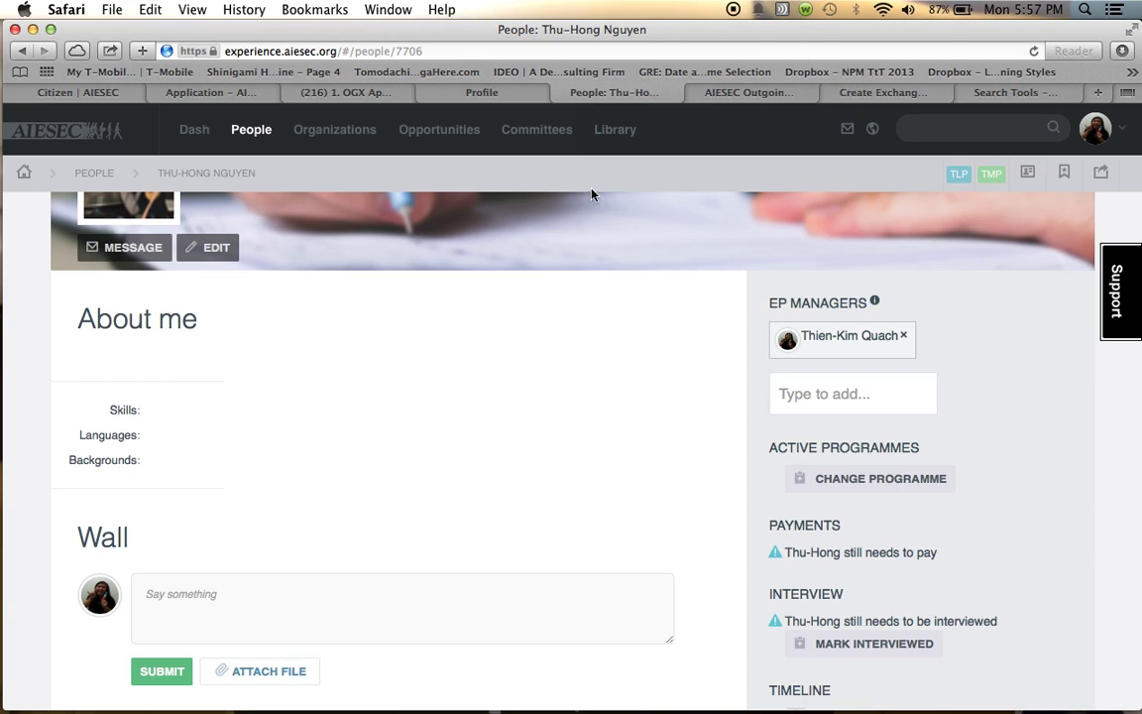
{"action": "scroll", "coordinate": [581, 526], "scroll_direction": "up", "scroll_amount": 2}
{"action": "scroll", "coordinate": [581, 525], "scroll_direction": "down", "scroll_amount": 5}
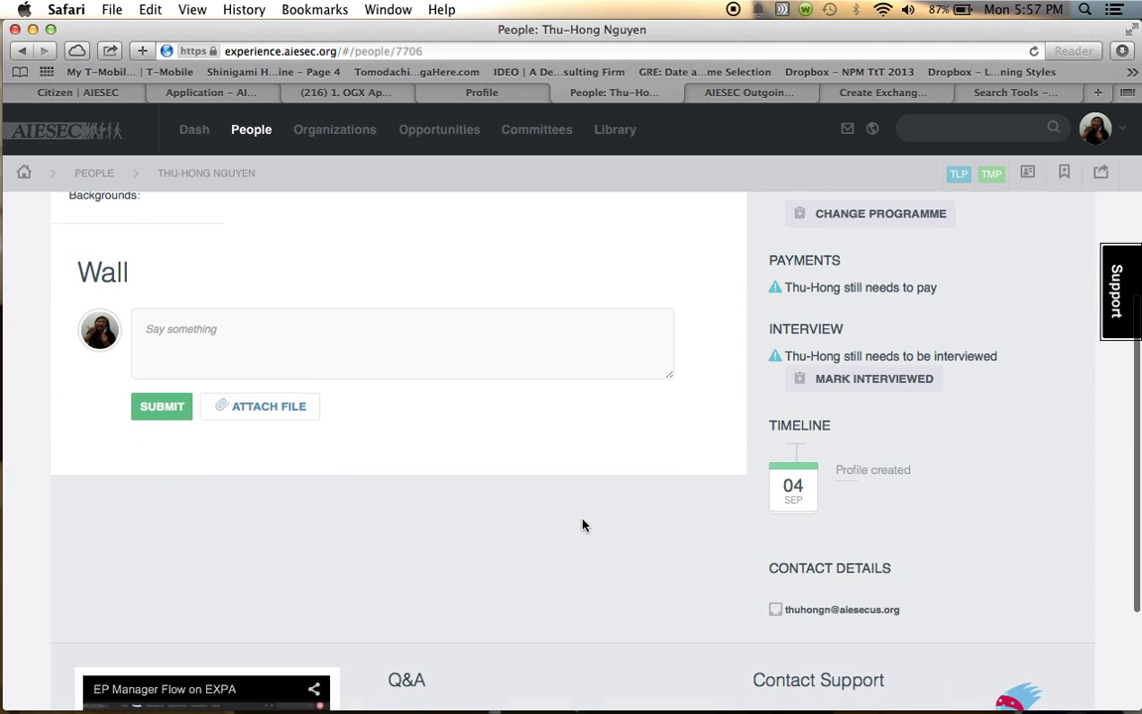
{"action": "scroll", "coordinate": [582, 524], "scroll_direction": "down", "scroll_amount": 3}
{"action": "scroll", "coordinate": [582, 524], "scroll_direction": "up", "scroll_amount": 5}
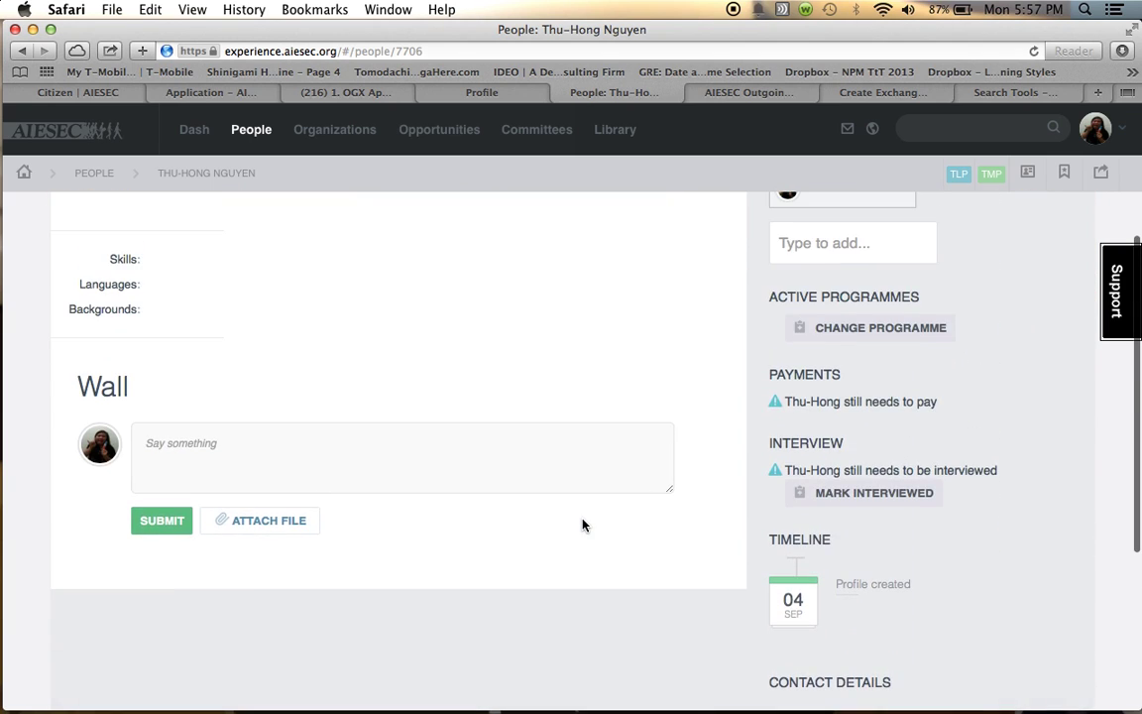
{"action": "scroll", "coordinate": [582, 525], "scroll_direction": "up", "scroll_amount": 5}
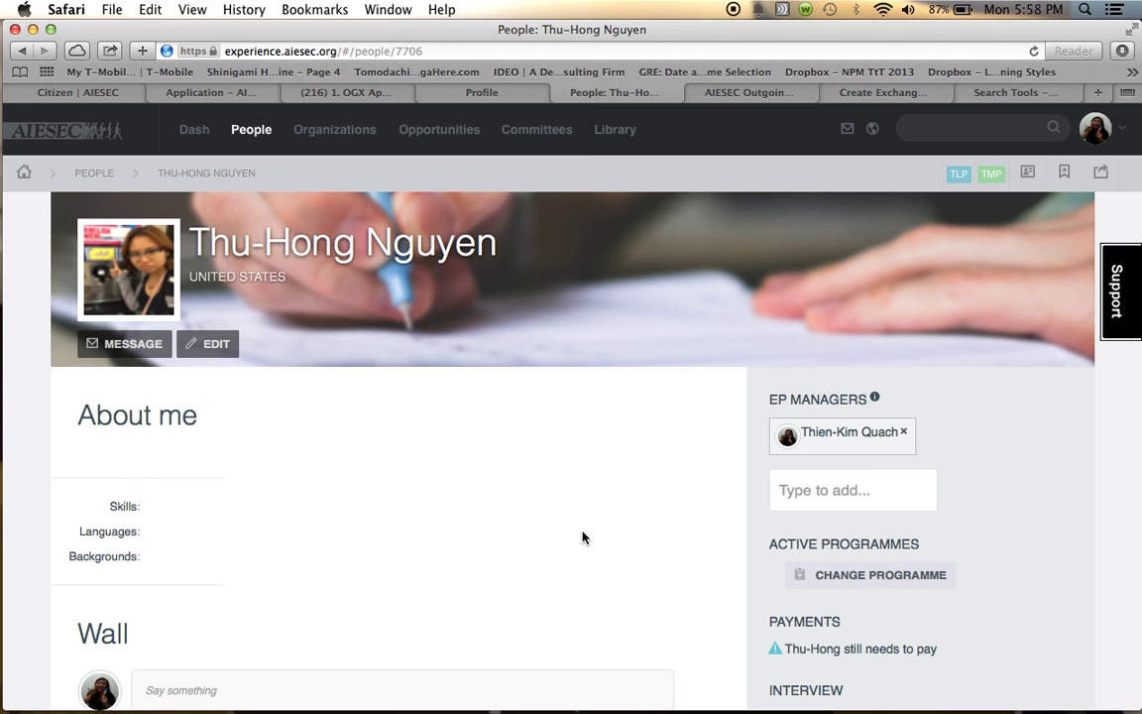
Open the Belo Horizonte Marketing opportunity from My committee's opportunities and copy its URL
{"action": "left_click", "coordinate": [464, 133]}
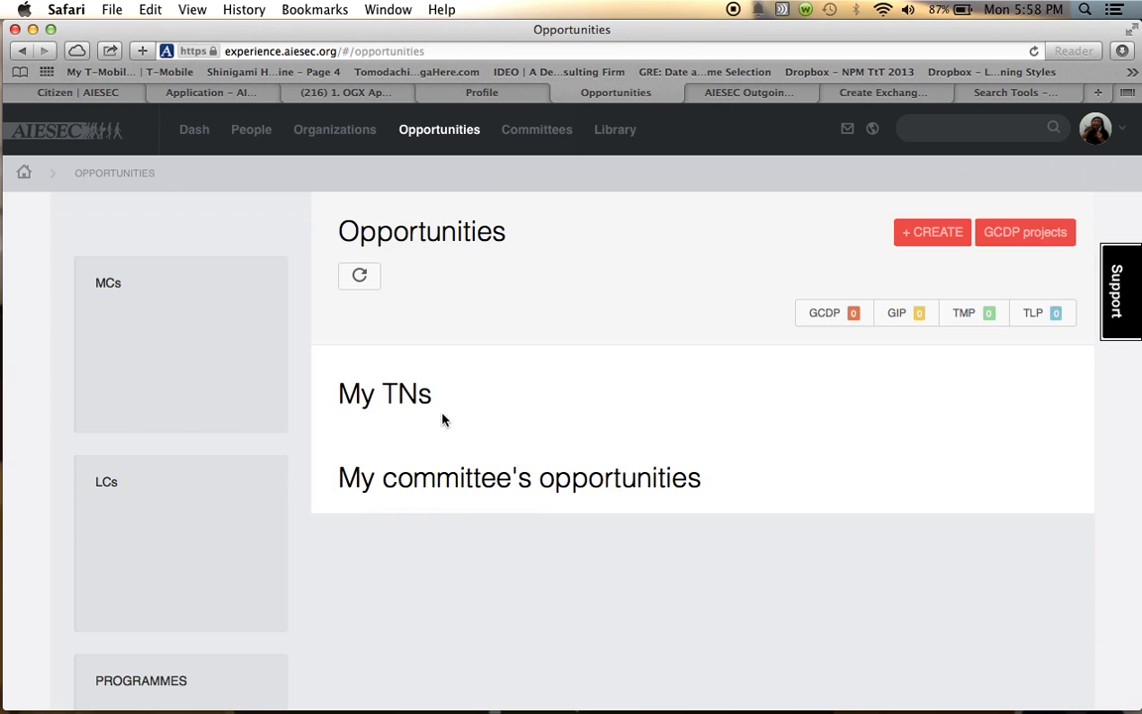
{"action": "scroll", "coordinate": [478, 581], "scroll_direction": "down", "scroll_amount": 5}
{"action": "scroll", "coordinate": [478, 584], "scroll_direction": "down", "scroll_amount": 3}
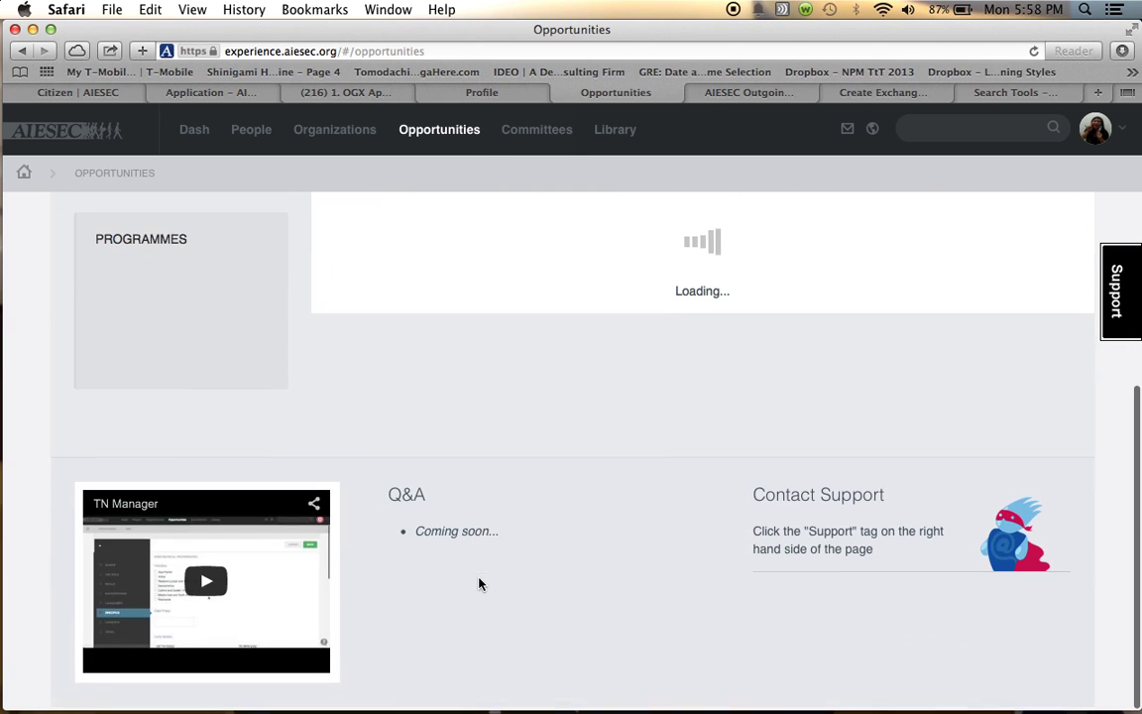
{"action": "scroll", "coordinate": [479, 584], "scroll_direction": "up", "scroll_amount": 6}
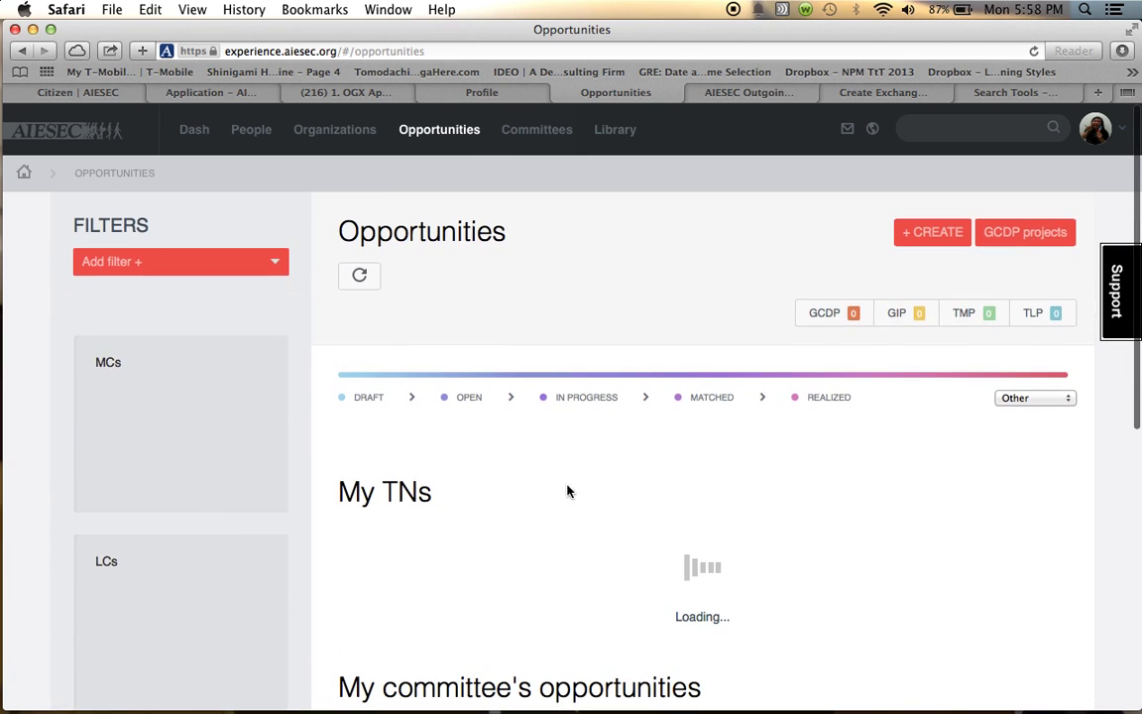
{"action": "scroll", "coordinate": [616, 500], "scroll_direction": "down", "scroll_amount": 1}
{"action": "scroll", "coordinate": [616, 500], "scroll_direction": "down", "scroll_amount": 8}
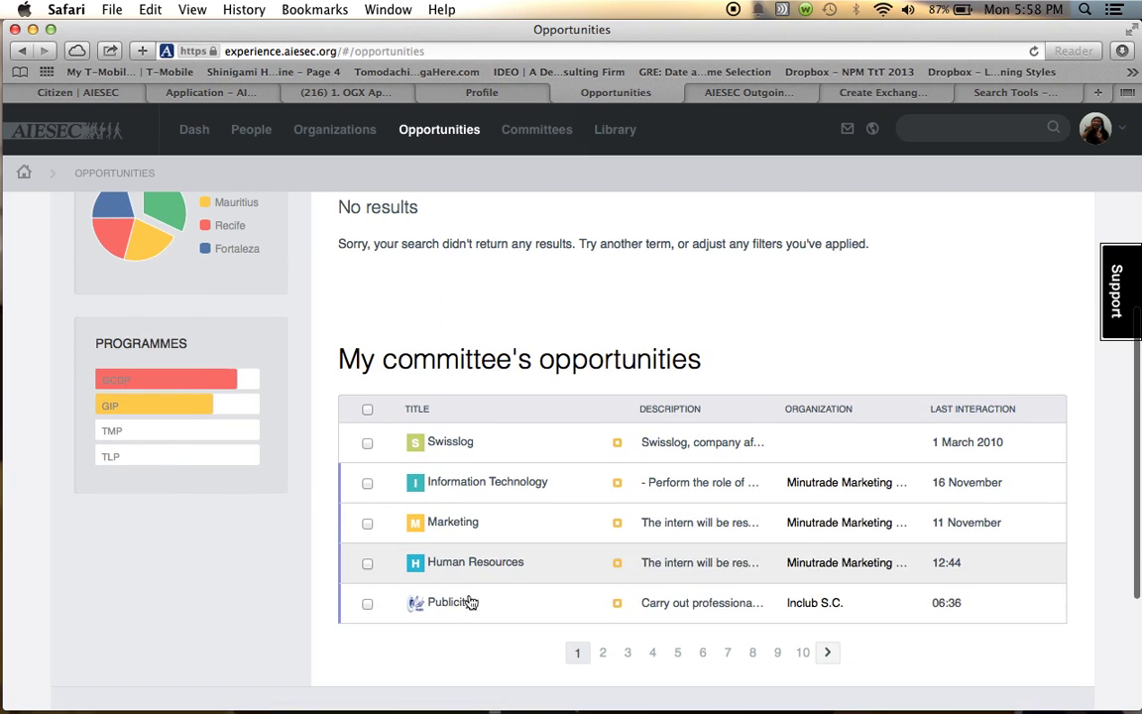
{"action": "left_click", "coordinate": [490, 527]}
{"action": "left_click", "coordinate": [377, 49]}
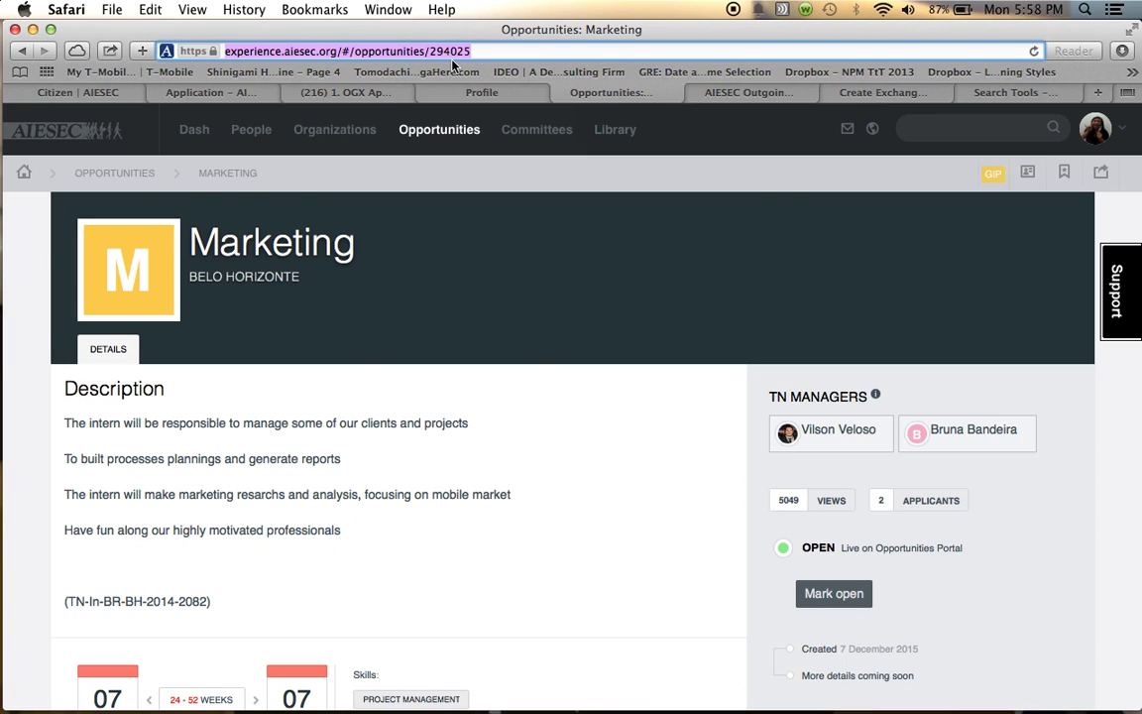
{"action": "key", "text": "super+c"}
{"action": "mouse_move", "coordinate": [748, 92]}
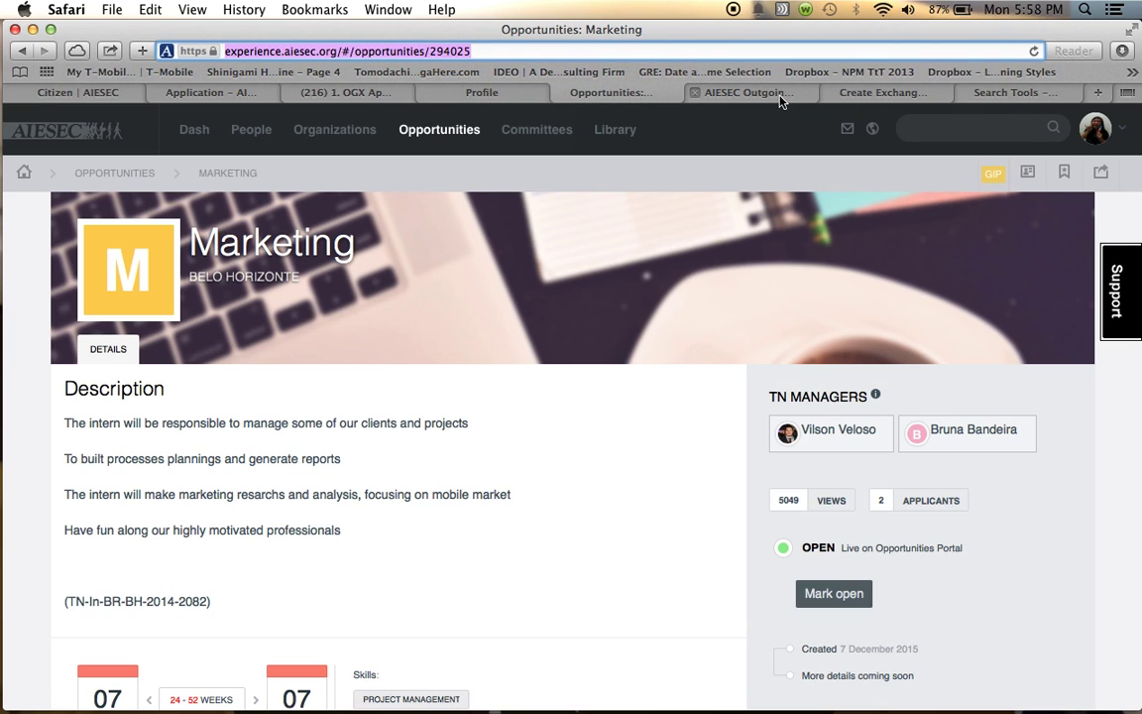
Paste the copied Expa opportunity URL into the entry's opportunity link field
{"action": "left_click", "coordinate": [781, 97]}
{"action": "left_click", "coordinate": [838, 92]}
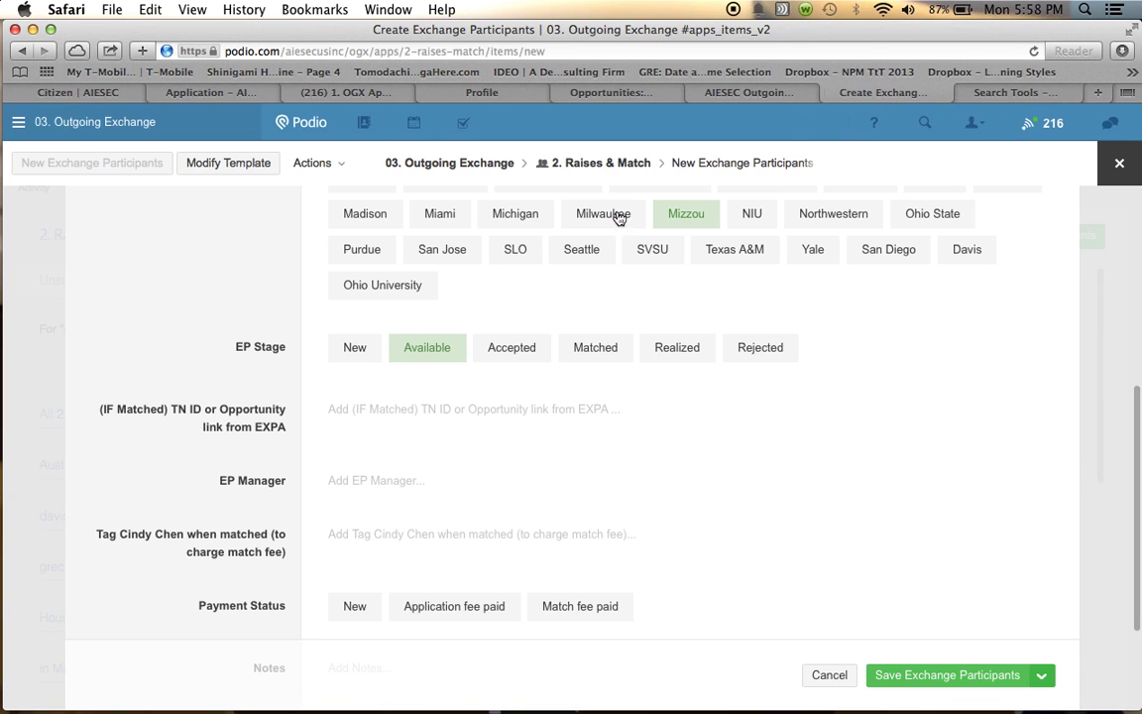
{"action": "left_click", "coordinate": [324, 410]}
{"action": "key", "text": "super+v"}
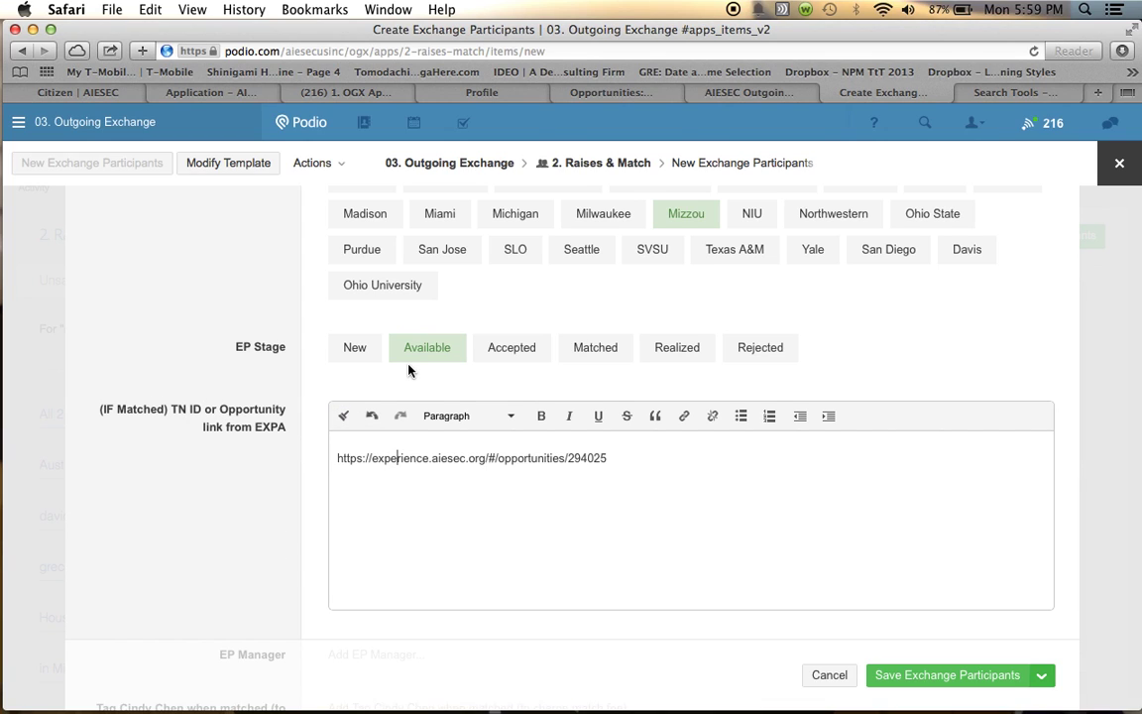
{"action": "scroll", "coordinate": [587, 523], "scroll_direction": "down", "scroll_amount": 2}
{"action": "scroll", "coordinate": [587, 524], "scroll_direction": "down", "scroll_amount": 3}
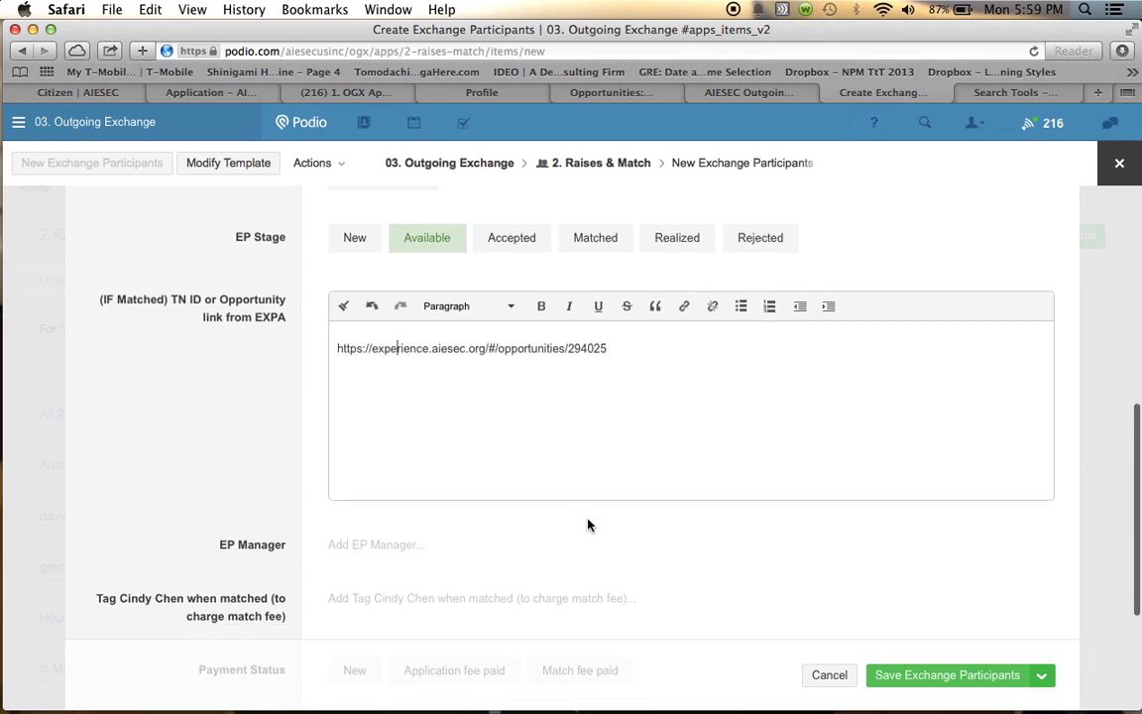
{"action": "scroll", "coordinate": [398, 563], "scroll_direction": "down", "scroll_amount": 1}
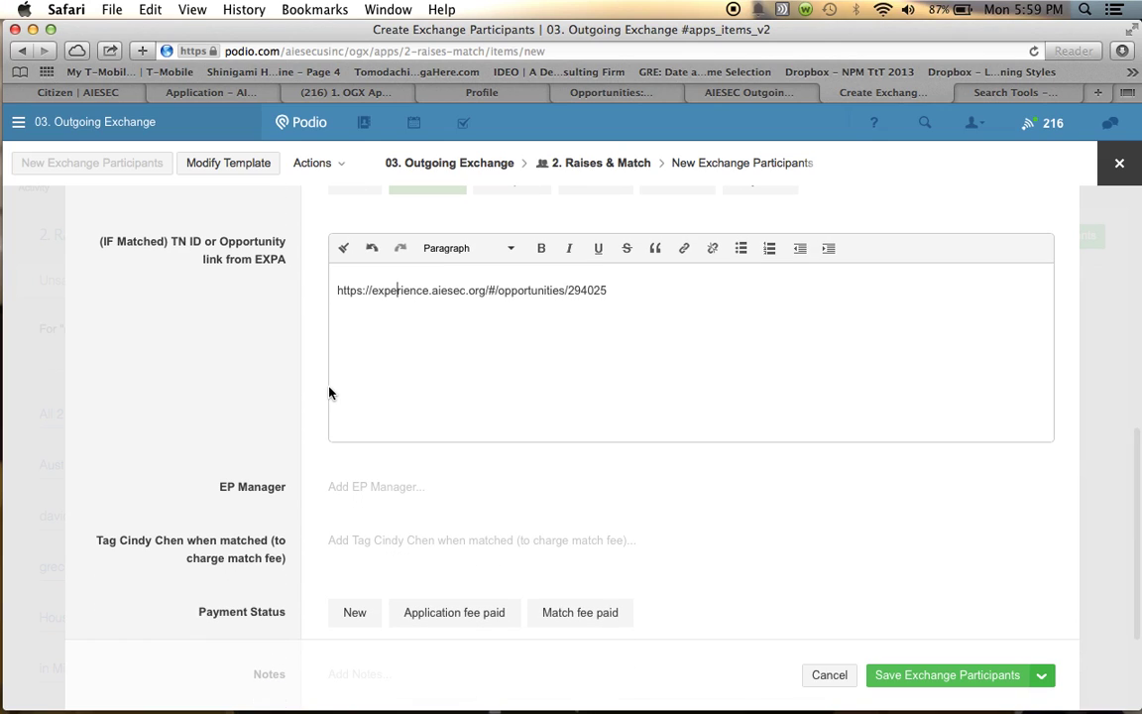
{"action": "left_click", "coordinate": [276, 388]}
{"action": "left_click", "coordinate": [362, 321]}
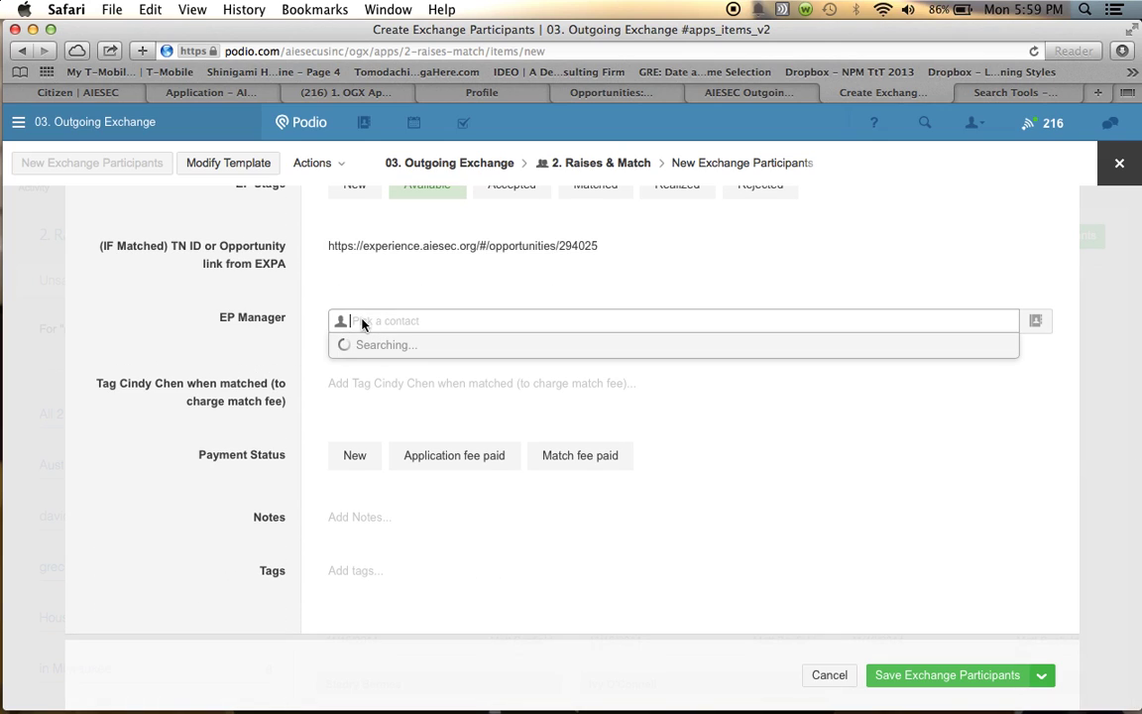
{"action": "left_click", "coordinate": [326, 396]}
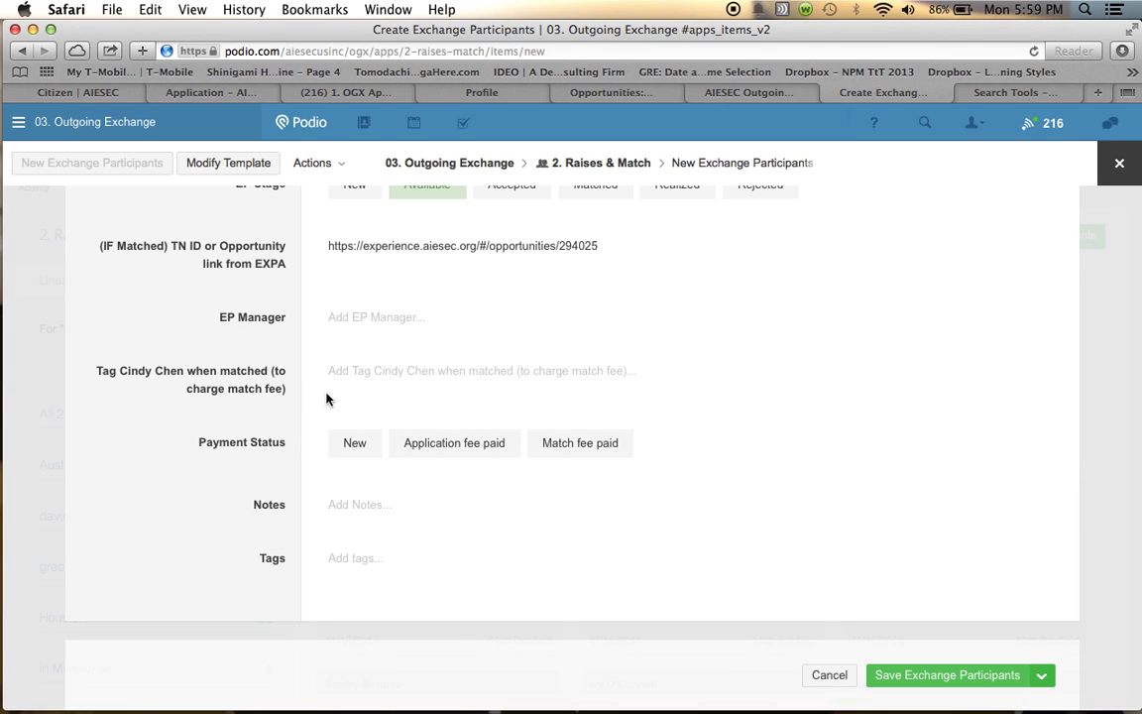
{"action": "left_click", "coordinate": [361, 375]}
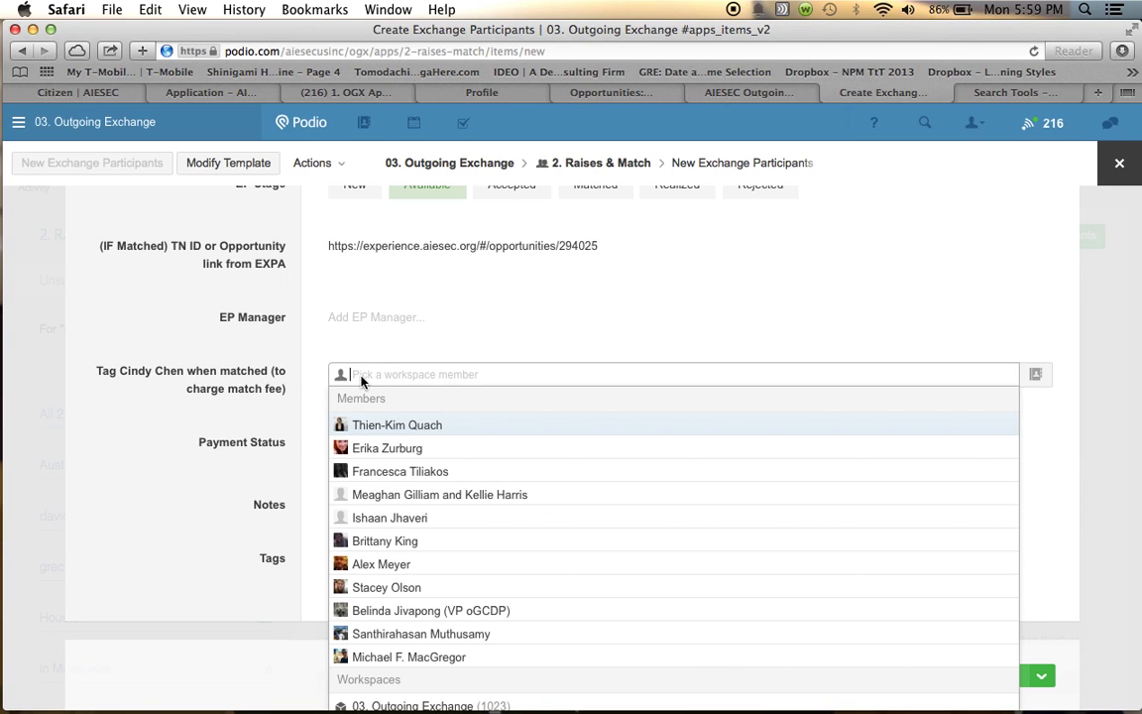
{"action": "type", "text": "cindy"}
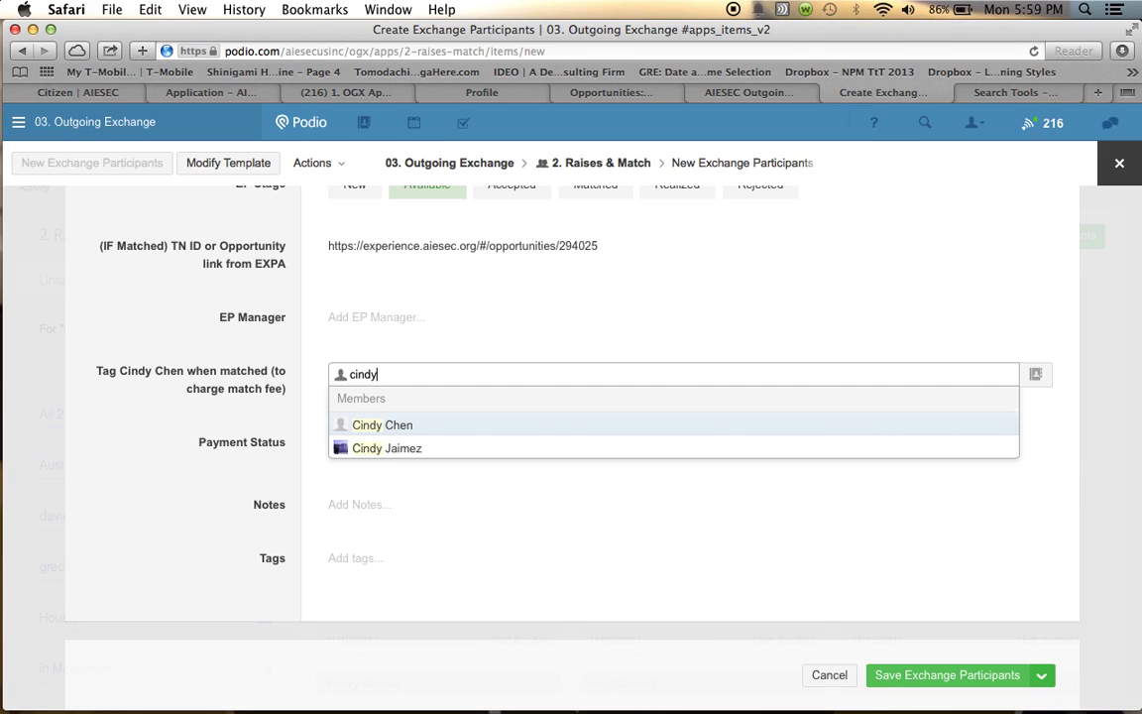
{"action": "left_click", "coordinate": [426, 426]}
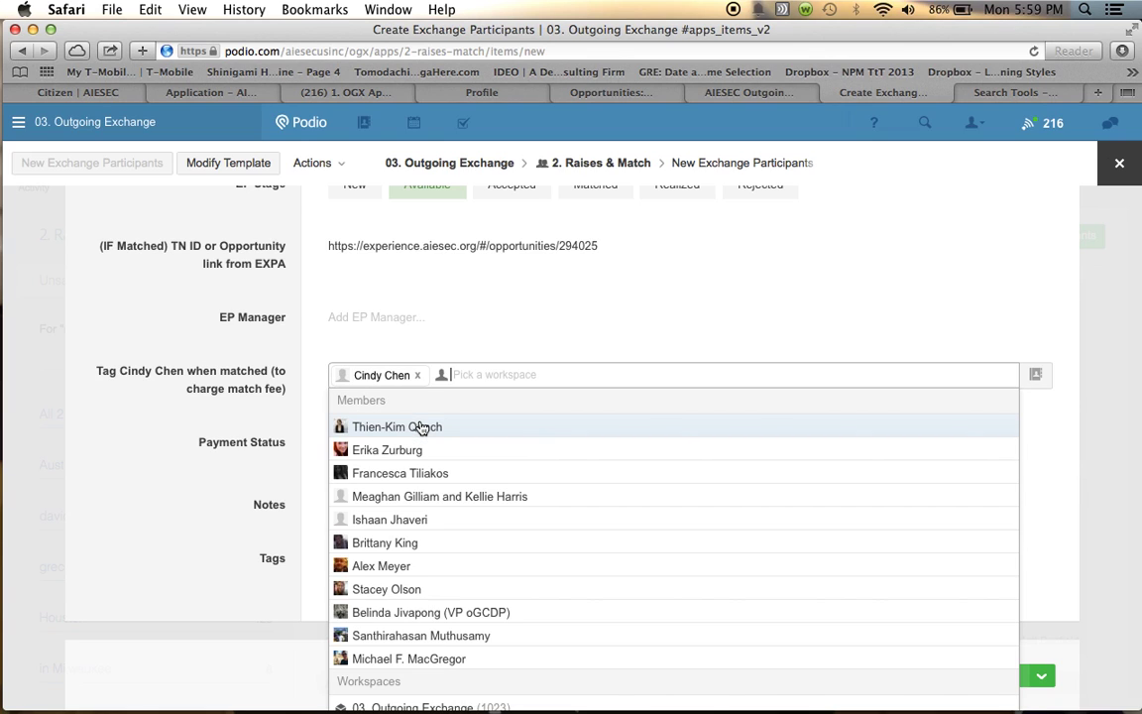
{"action": "left_click", "coordinate": [260, 364]}
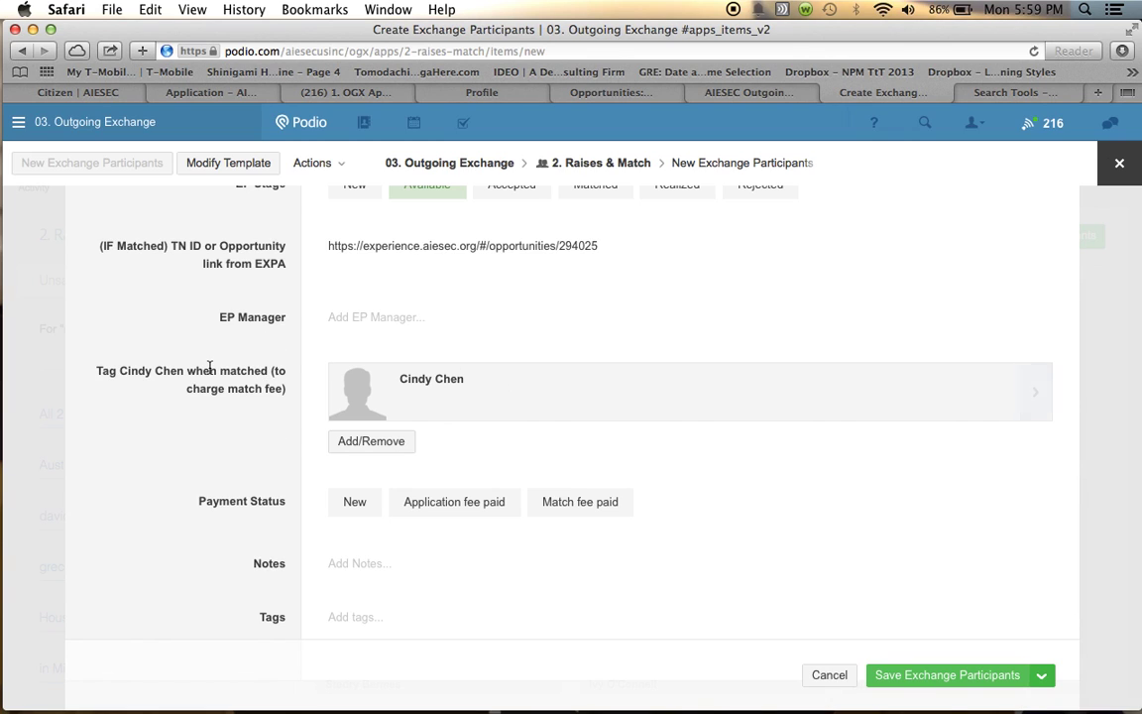
Set the EP stage to Matched and scroll over the completed entry
{"action": "scroll", "coordinate": [396, 344], "scroll_direction": "up", "scroll_amount": 3}
{"action": "left_click", "coordinate": [600, 271]}
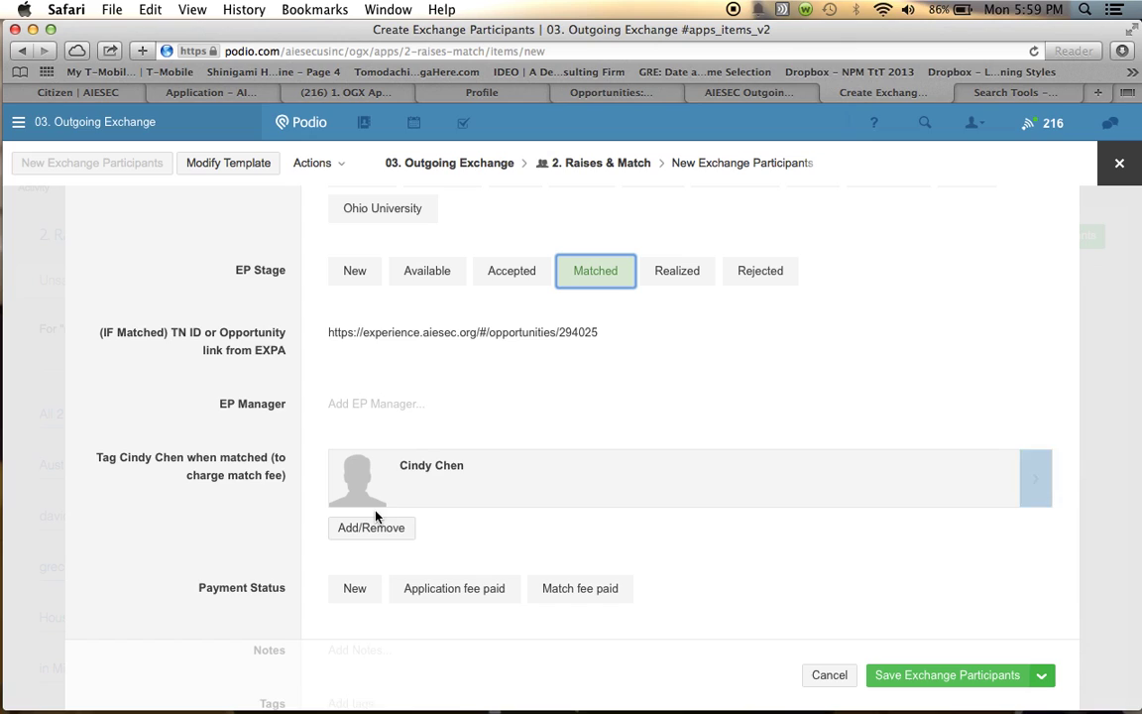
{"action": "scroll", "coordinate": [229, 581], "scroll_direction": "down", "scroll_amount": 3}
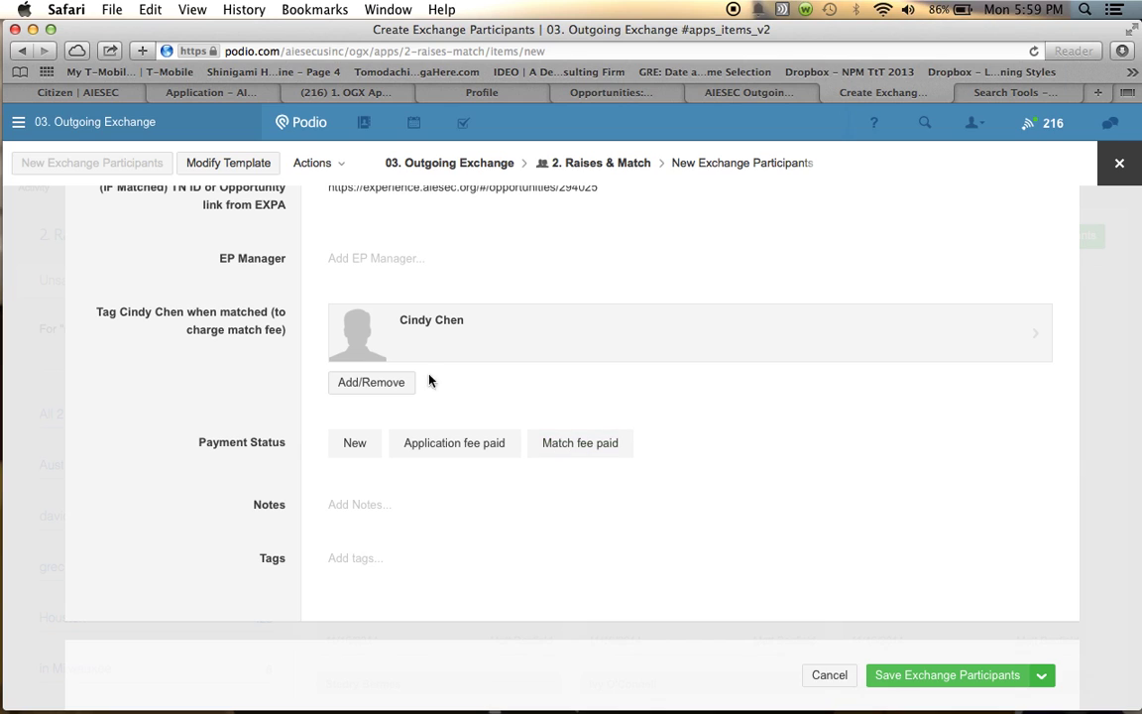
{"action": "scroll", "coordinate": [461, 396], "scroll_direction": "up", "scroll_amount": 1}
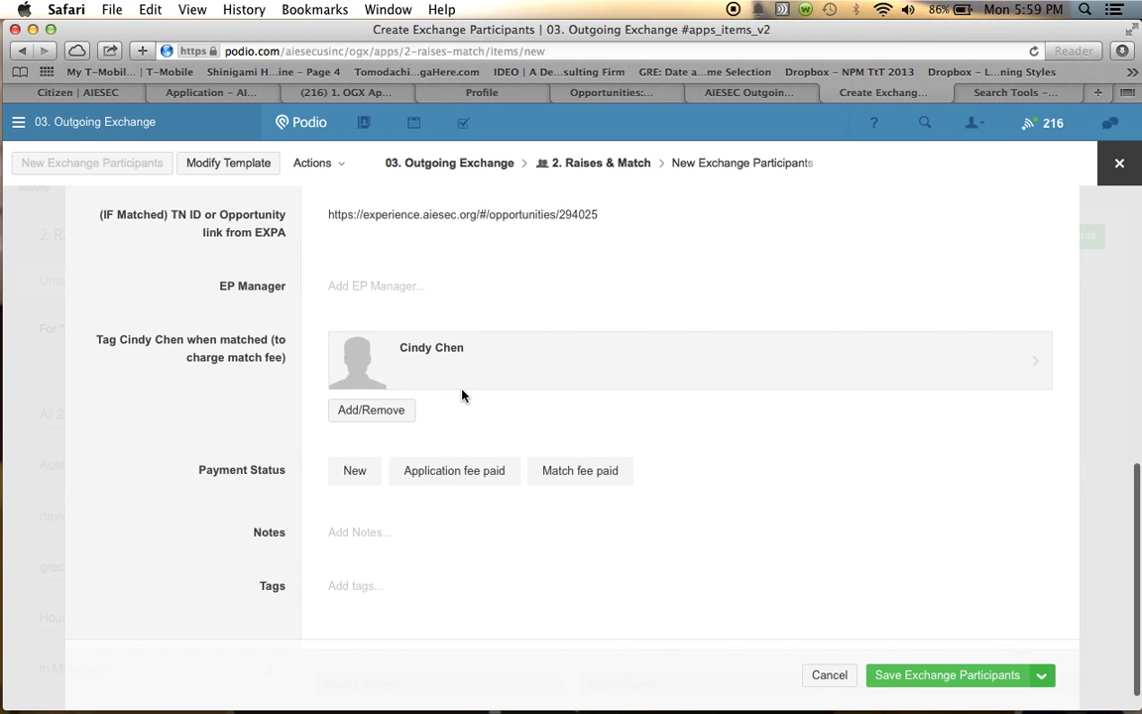
{"action": "scroll", "coordinate": [461, 395], "scroll_direction": "up", "scroll_amount": 2}
{"action": "scroll", "coordinate": [461, 396], "scroll_direction": "up", "scroll_amount": 5}
{"action": "scroll", "coordinate": [461, 396], "scroll_direction": "up", "scroll_amount": 3}
{"action": "scroll", "coordinate": [461, 396], "scroll_direction": "down", "scroll_amount": 6}
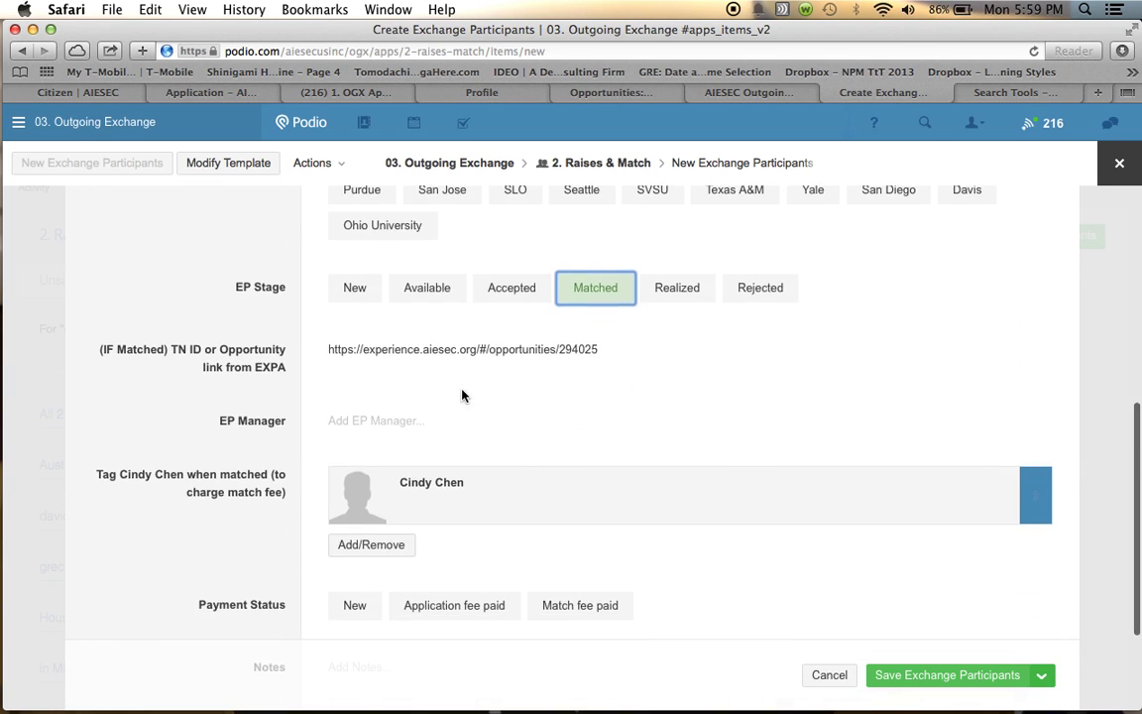
{"action": "scroll", "coordinate": [584, 532], "scroll_direction": "down", "scroll_amount": 3}
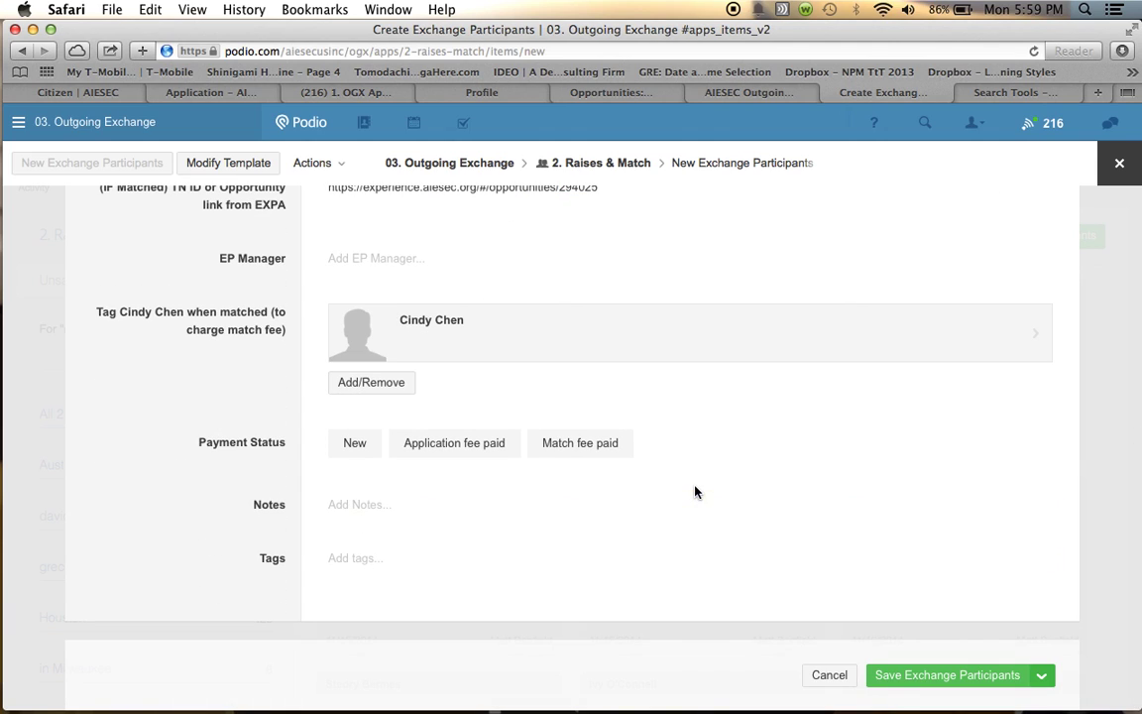
{"action": "scroll", "coordinate": [696, 492], "scroll_direction": "up", "scroll_amount": 2}
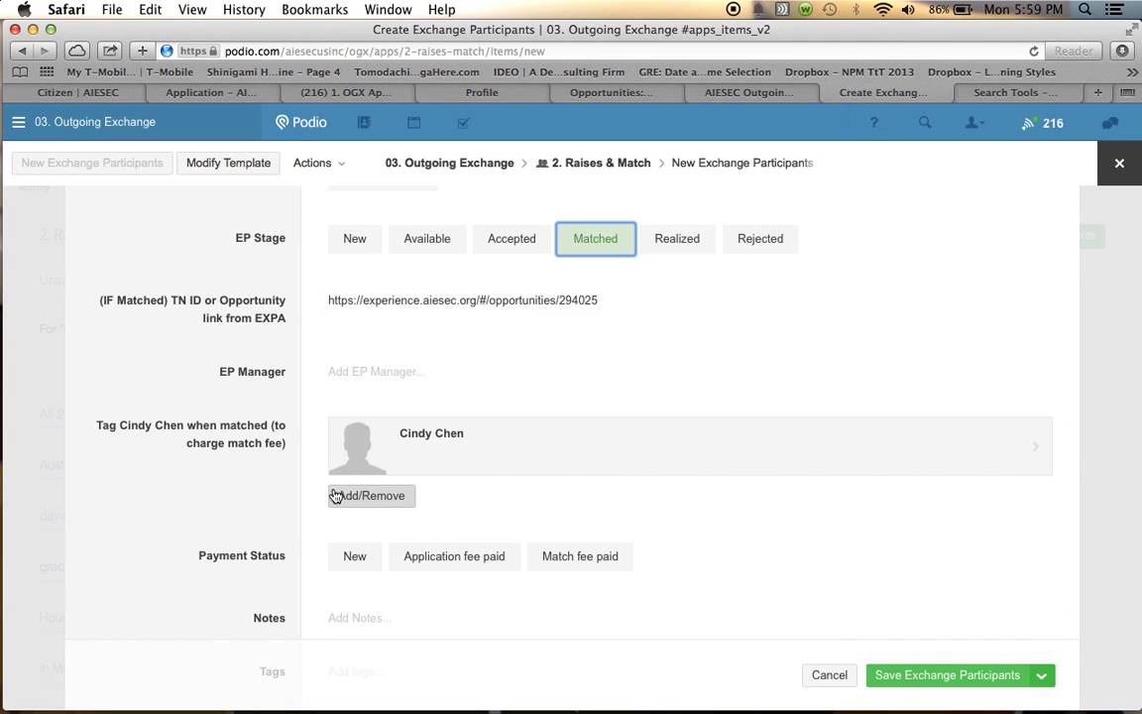
{"action": "scroll", "coordinate": [335, 496], "scroll_direction": "down", "scroll_amount": 2}
{"action": "scroll", "coordinate": [335, 496], "scroll_direction": "up", "scroll_amount": 2}
{"action": "scroll", "coordinate": [335, 496], "scroll_direction": "up", "scroll_amount": 8}
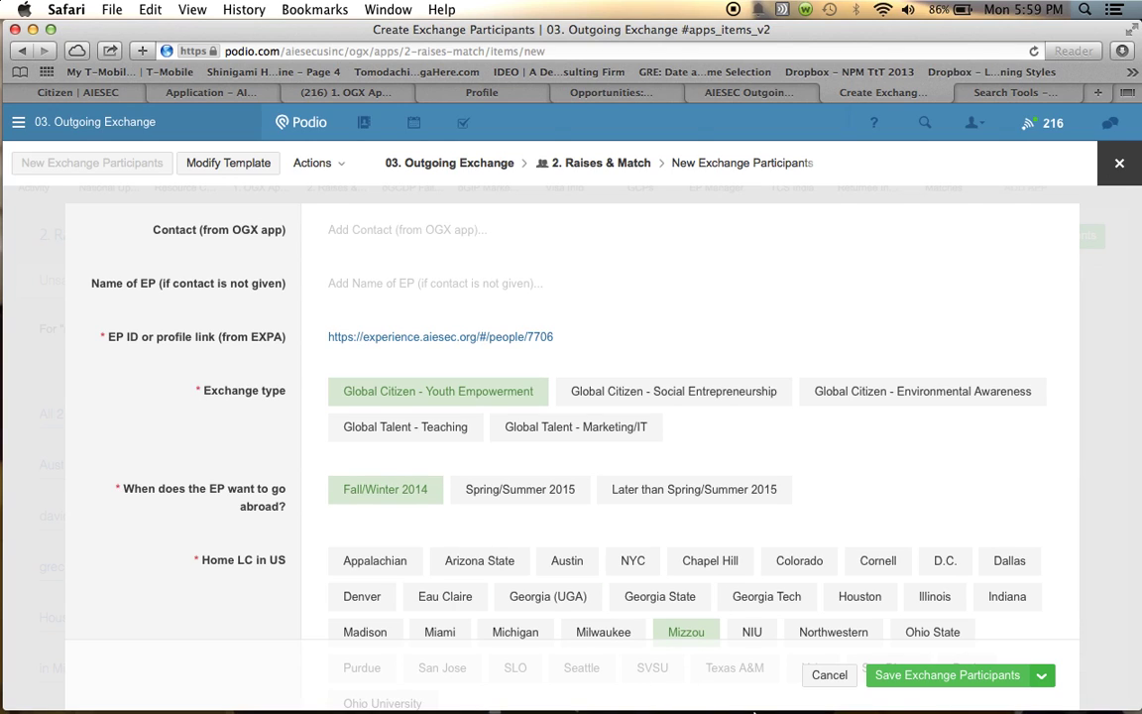
Show the QuickTime Dock icon's menu with its Stop Screen Recording option
{"action": "left_click", "coordinate": [746, 684]}
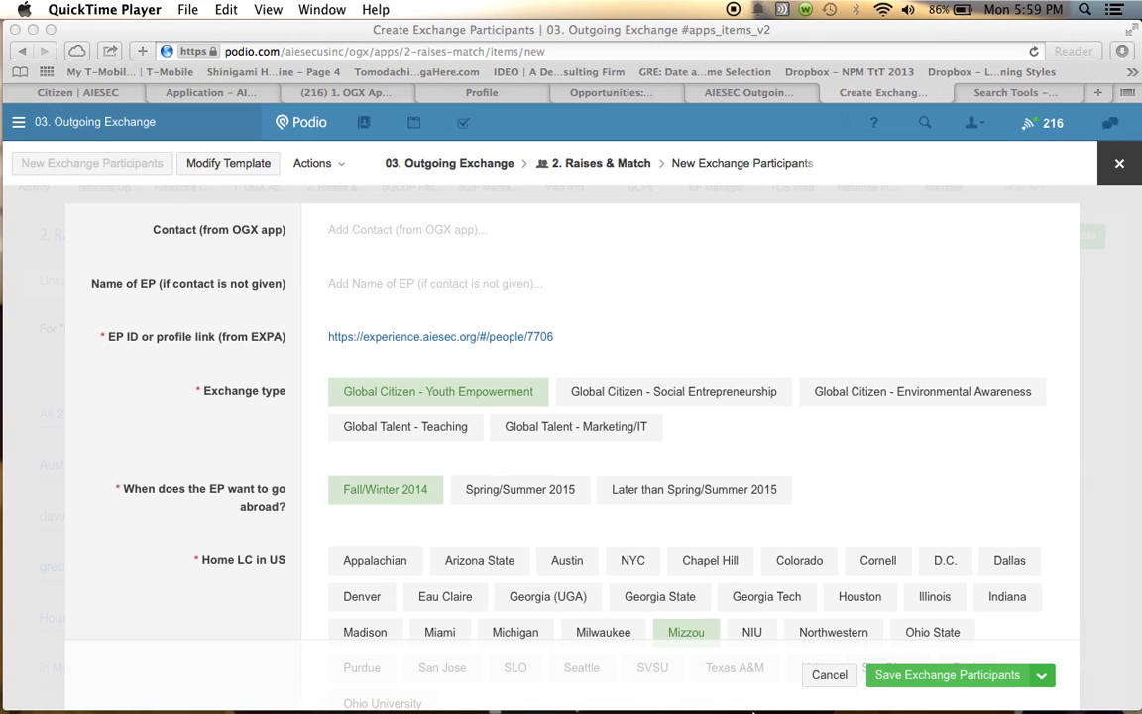
{"action": "left_click", "coordinate": [735, 706]}
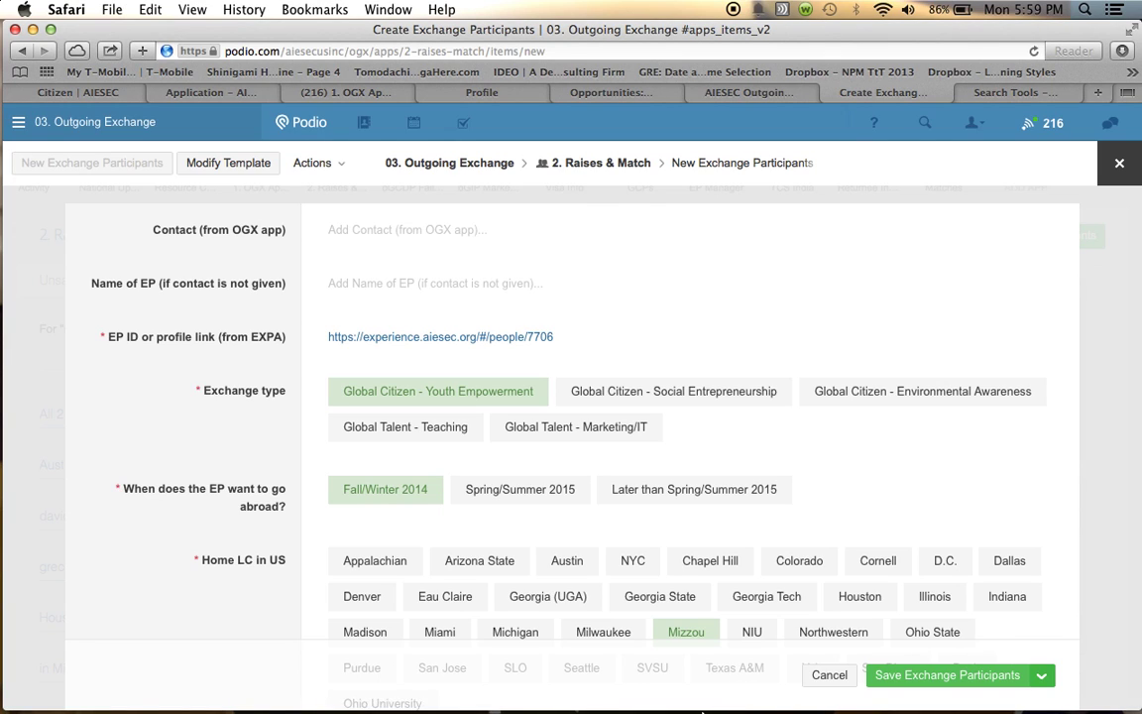
{"action": "right_click", "coordinate": [749, 684]}
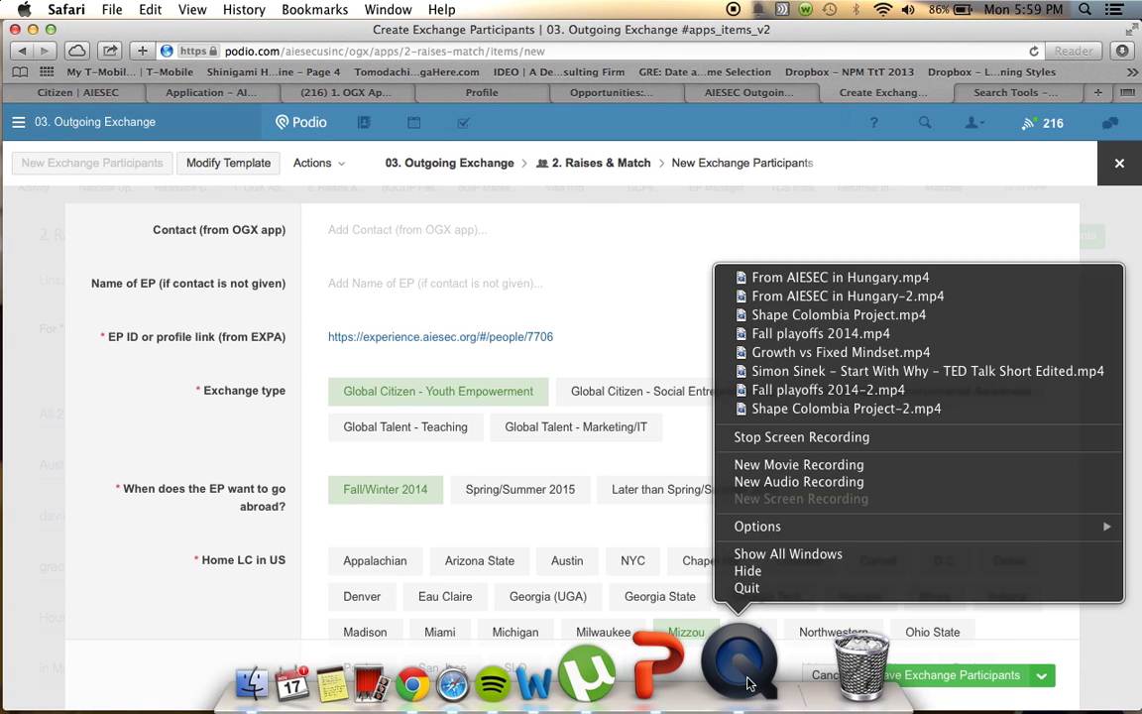